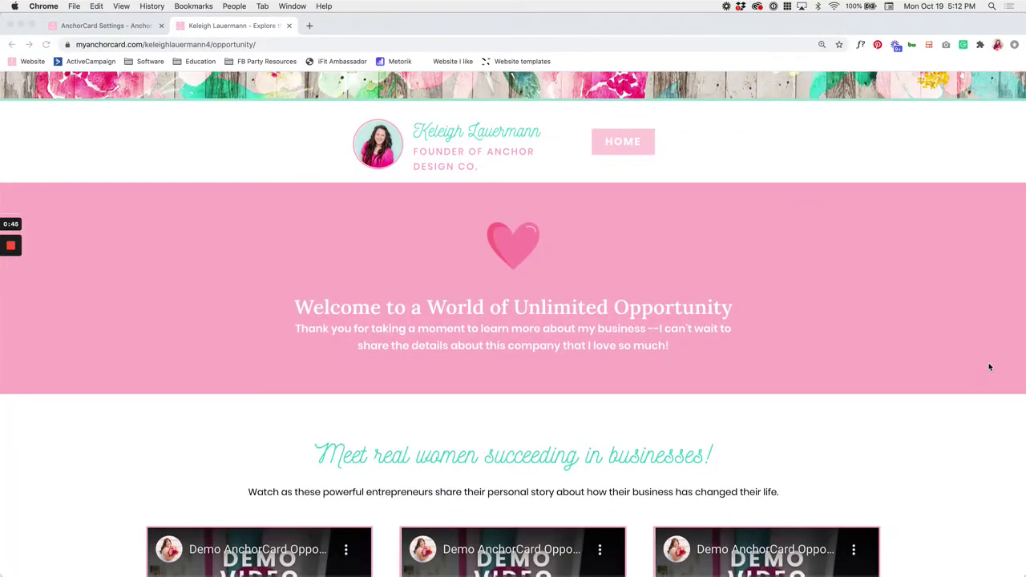
# Examine the three marketing videos, their titles and descriptions on the public opportunity page.
pyautogui.scroll(-5, 989, 367)
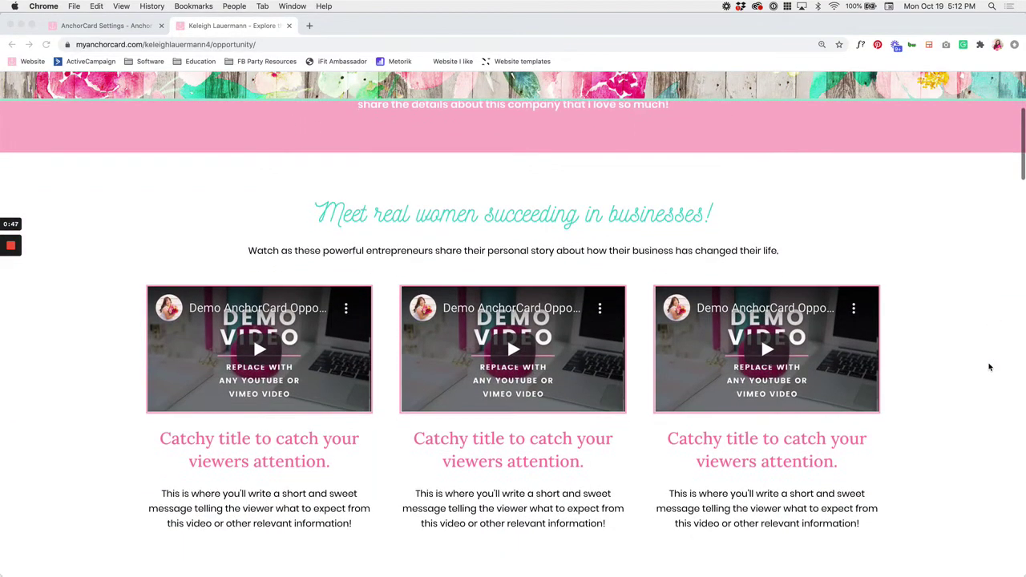
pyautogui.scroll(-2, 989, 367)
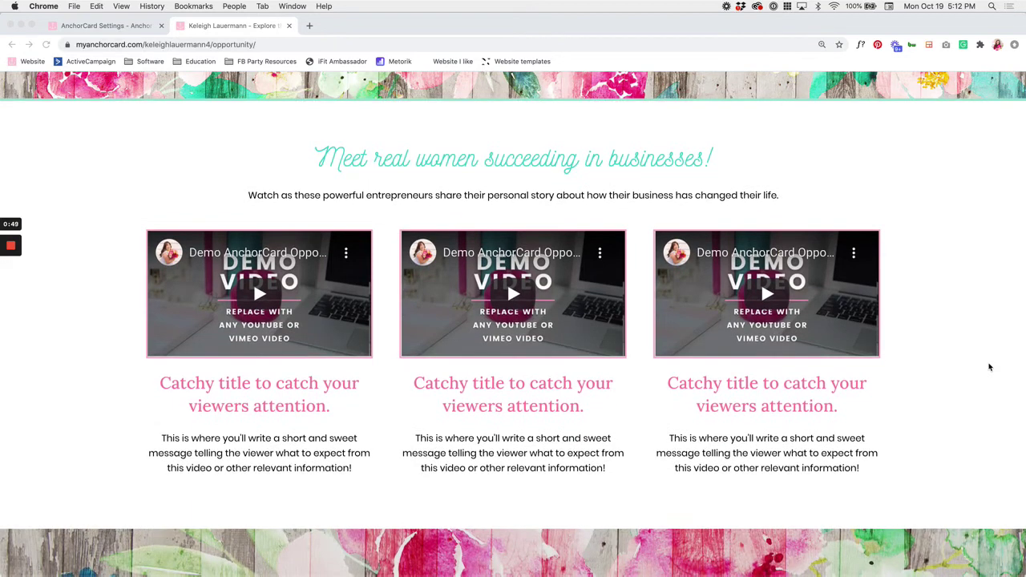
pyautogui.click(127, 301)
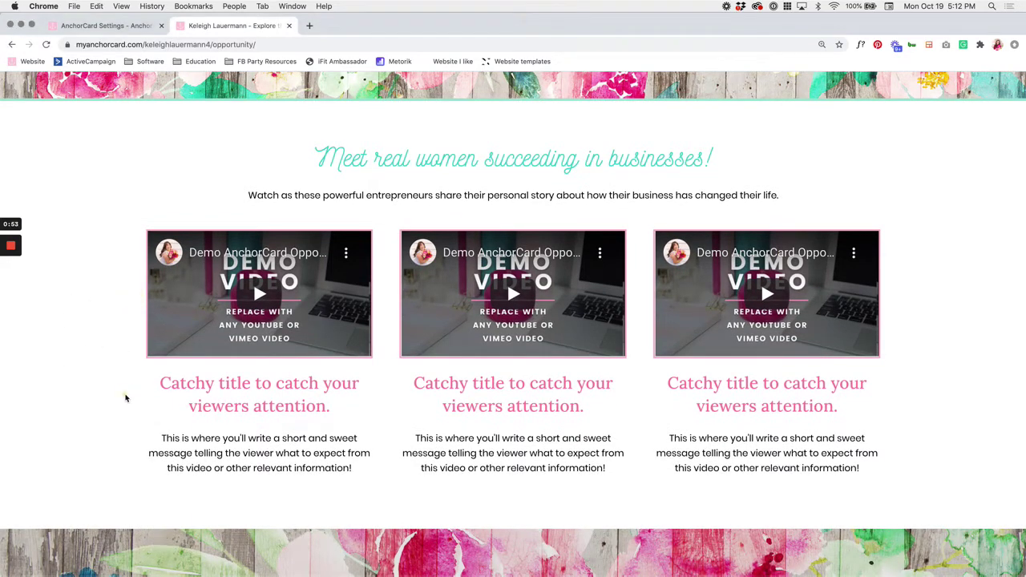
pyautogui.click(125, 398)
pyautogui.click(120, 468)
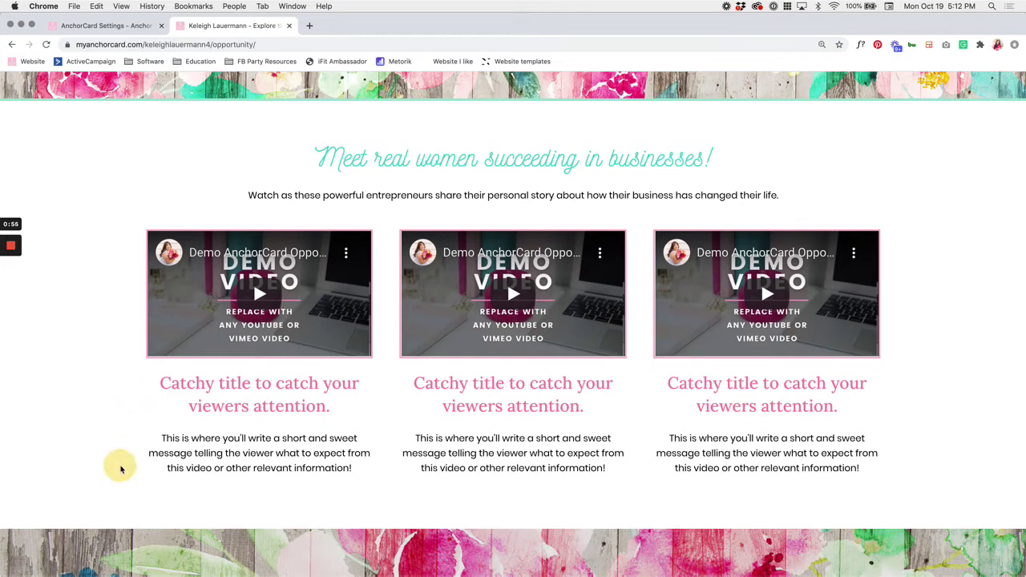
# Switch to the AnchorCard settings and expand the Marketing Videos section of the Opportunity Page settings.
pyautogui.click(101, 26)
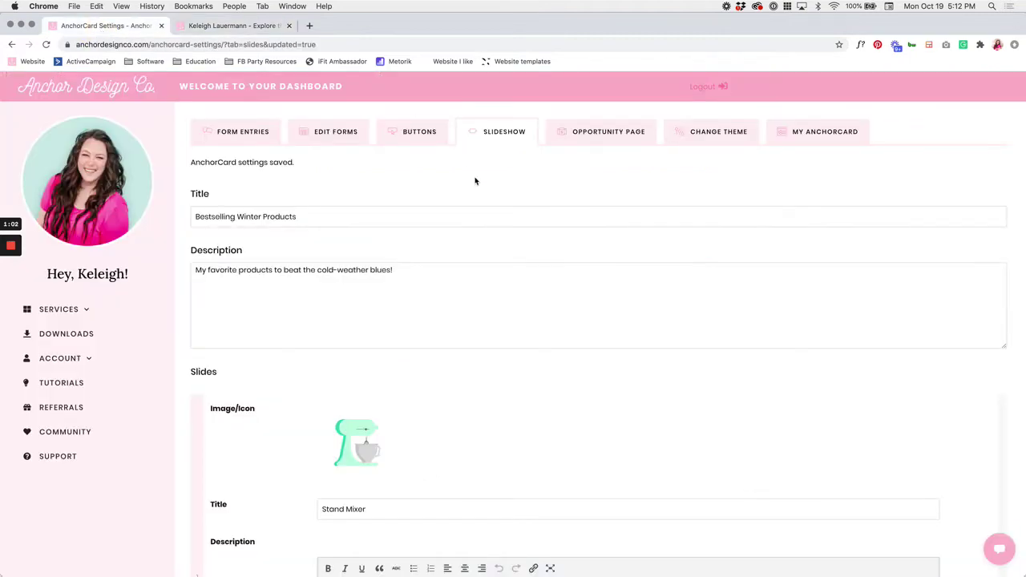
pyautogui.click(580, 138)
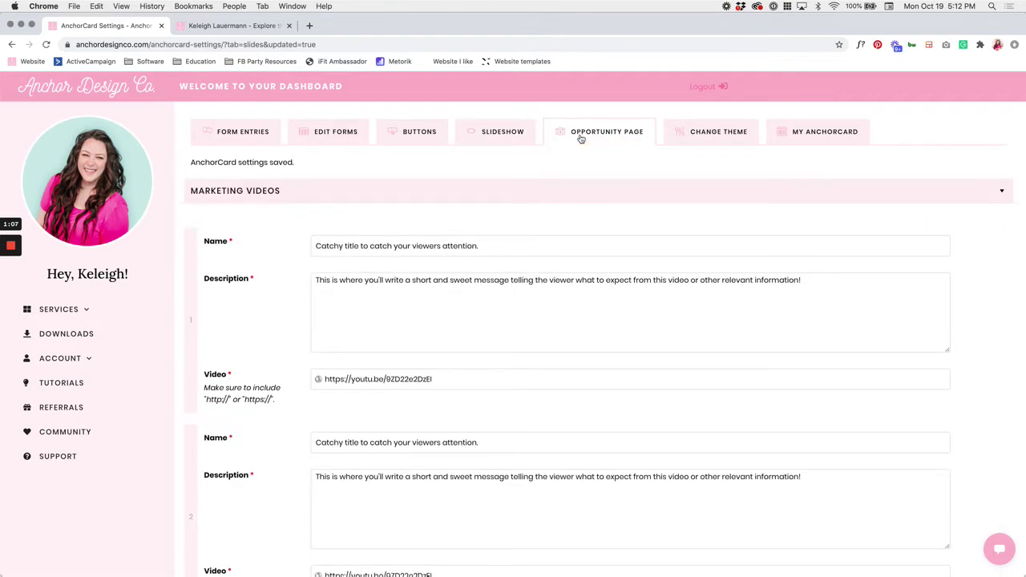
pyautogui.click(573, 191)
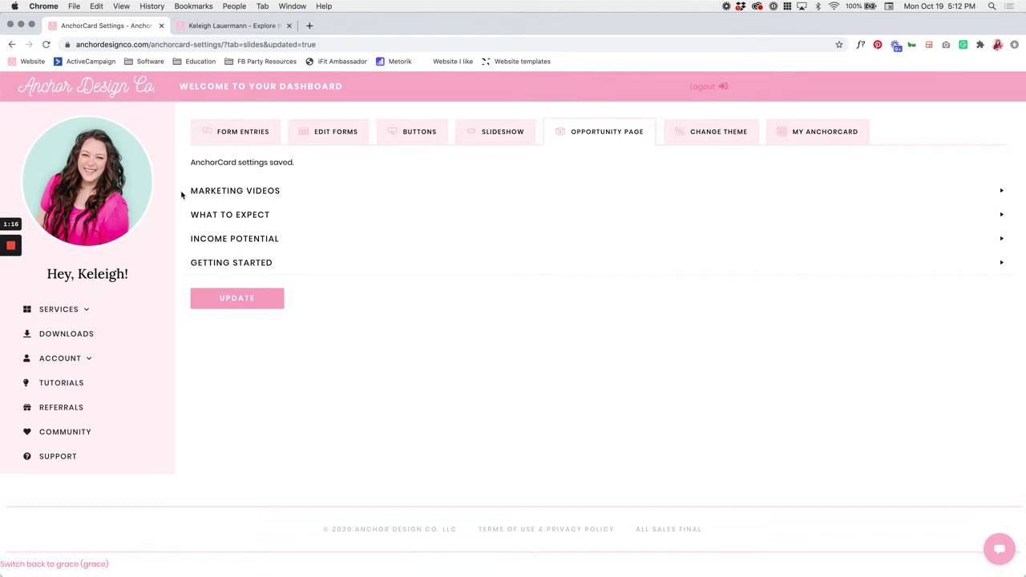
pyautogui.click(283, 189)
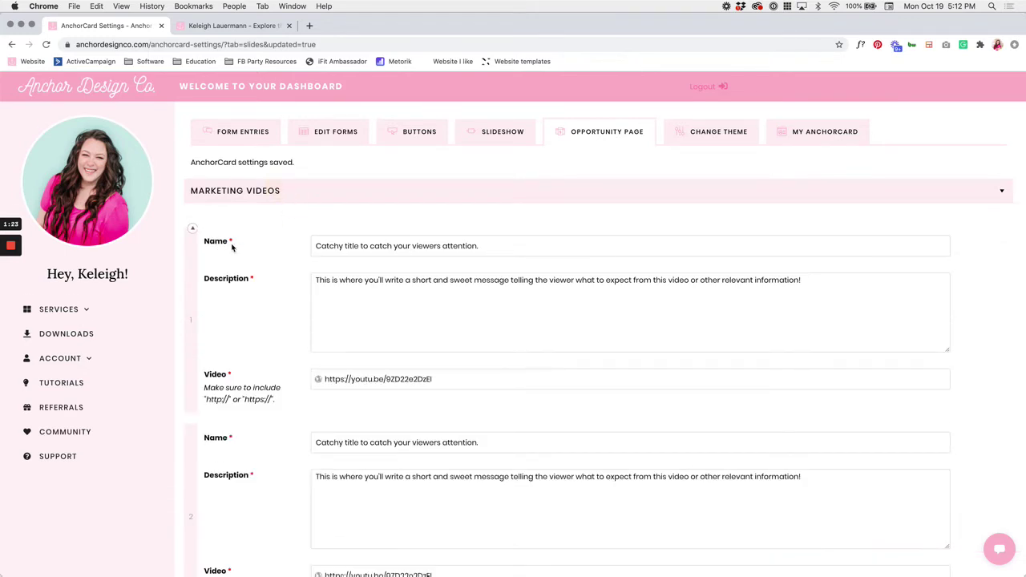
# Compare the first marketing video's Name, Description and Video fields with the videos on the public opportunity page.
pyautogui.scroll(-2, 232, 248)
pyautogui.click(237, 192)
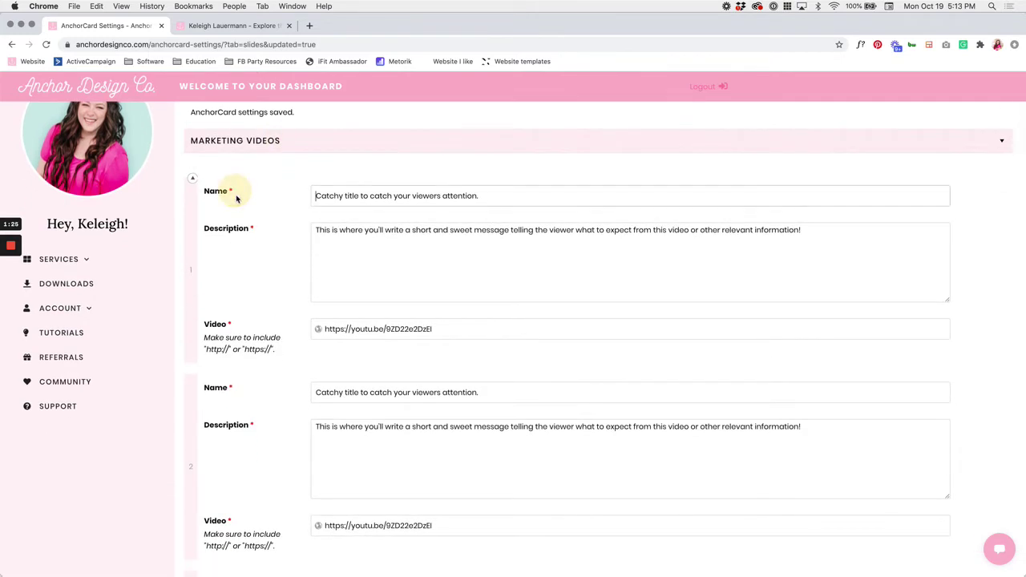
pyautogui.click(238, 230)
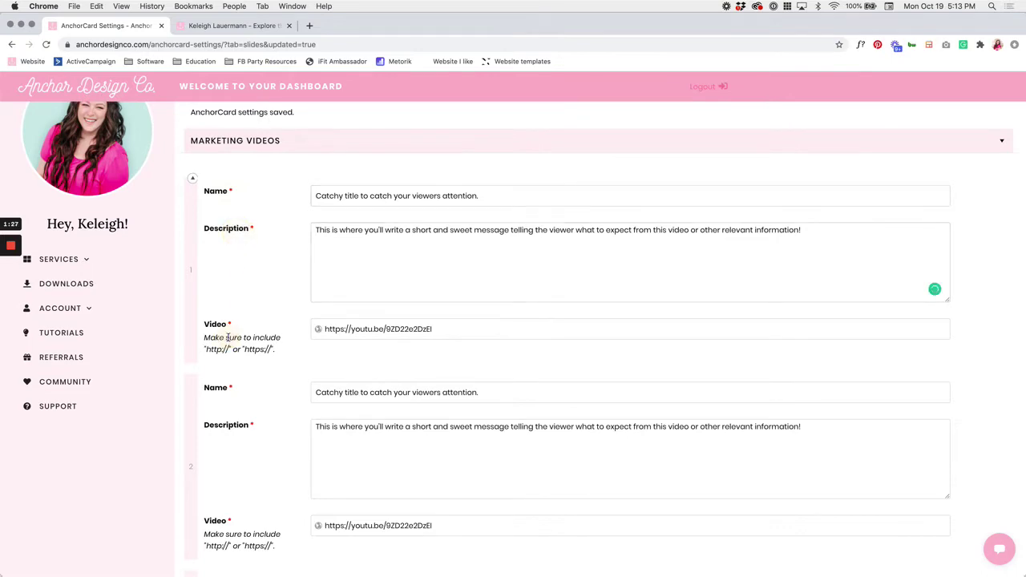
pyautogui.click(236, 26)
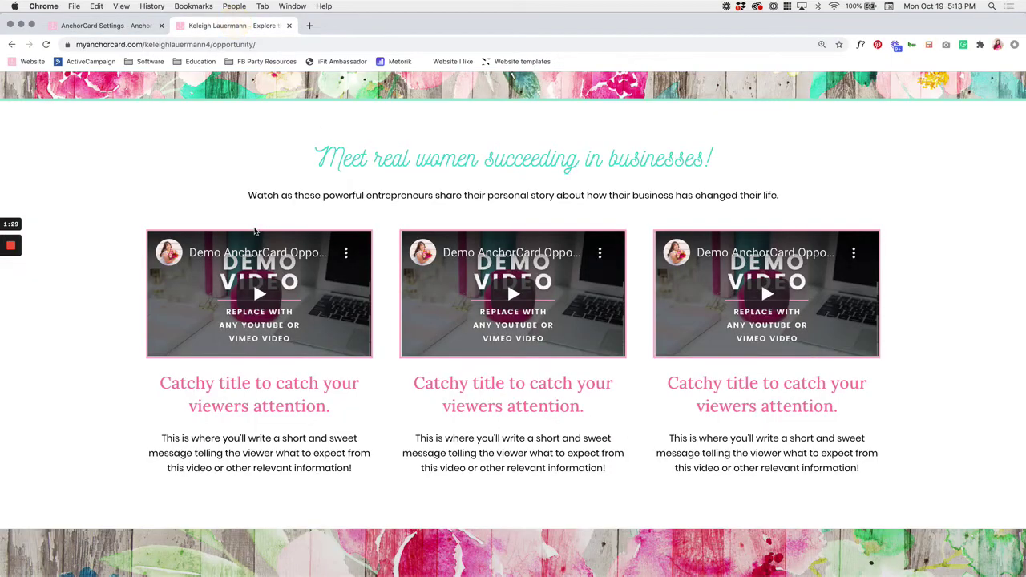
pyautogui.click(104, 25)
# Review the name and description text of the first marketing video and the video link of the third one.
pyautogui.moveTo(315, 196); pyautogui.dragTo(527, 192)
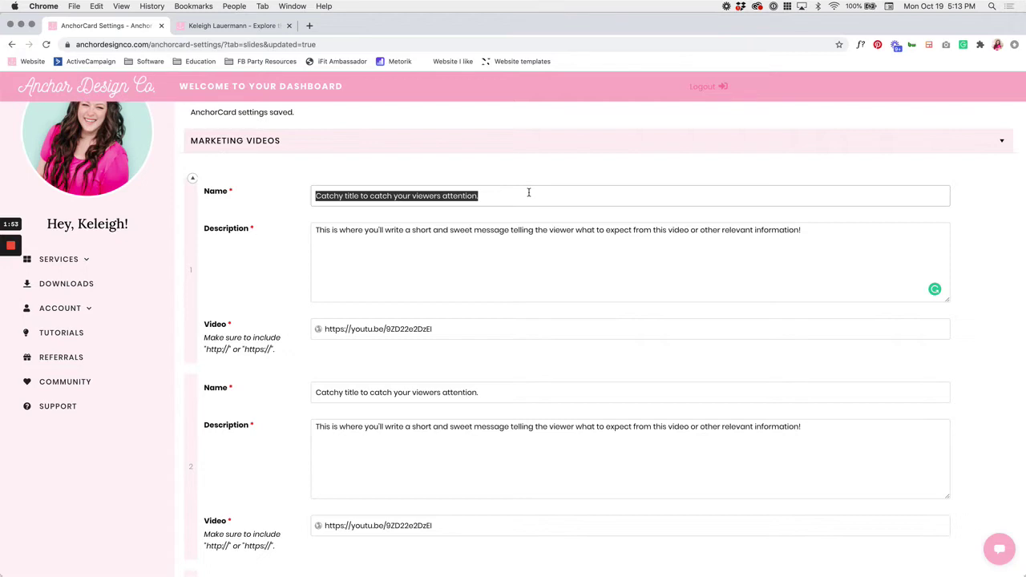
pyautogui.click(395, 230)
pyautogui.tripleClick(397, 230)
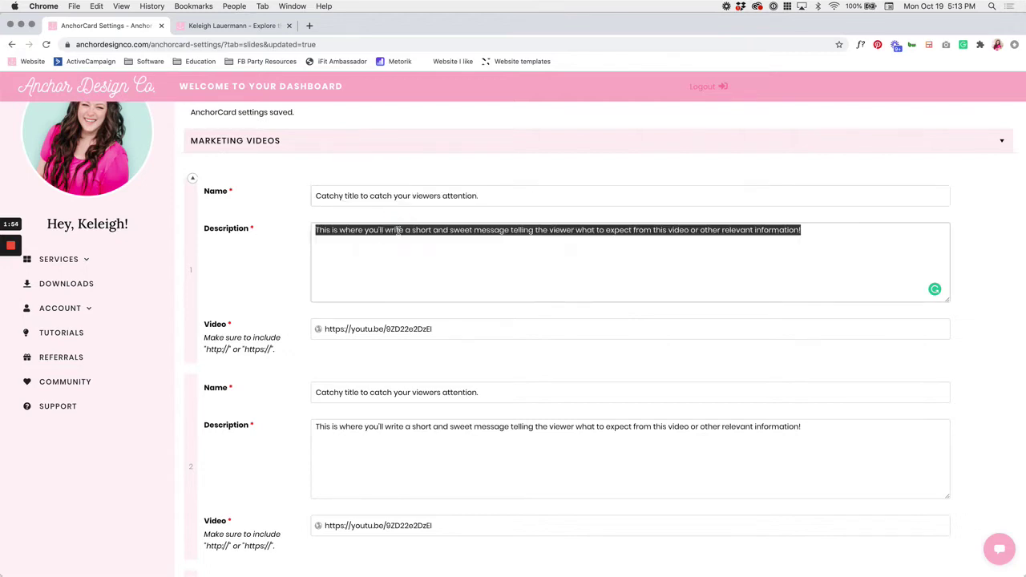
pyautogui.click(412, 231)
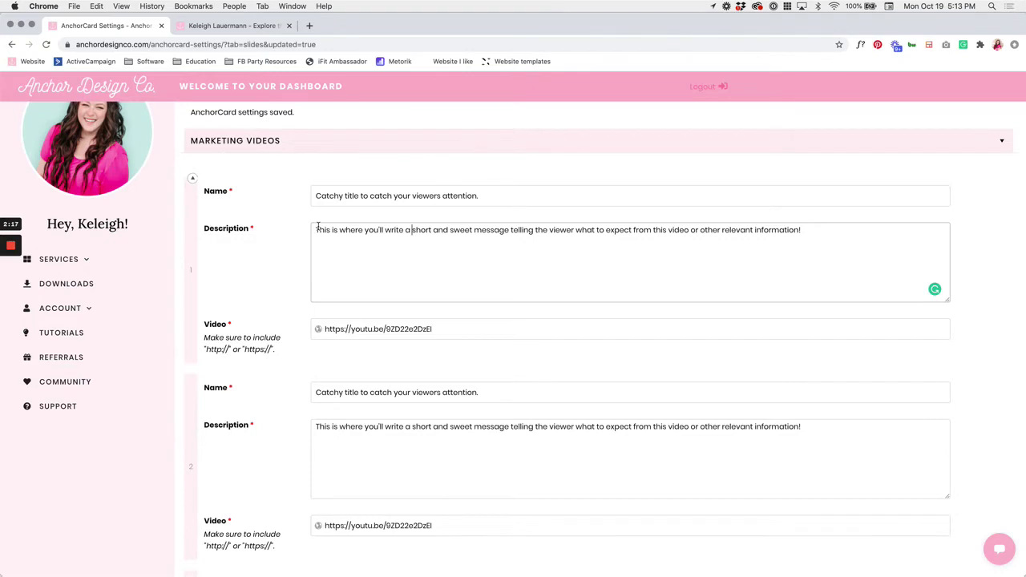
pyautogui.scroll(-5, 207, 271)
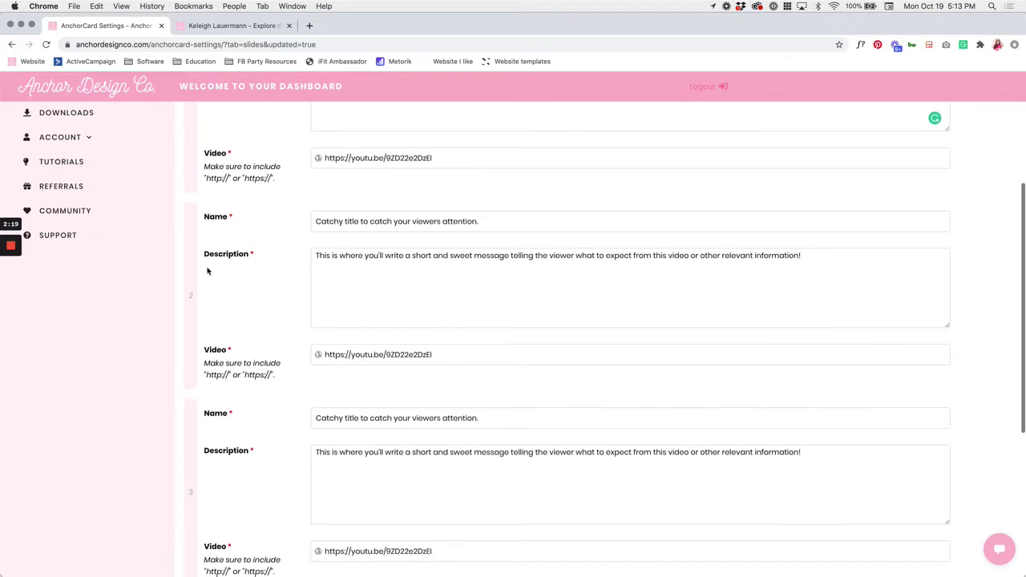
pyautogui.scroll(-5, 206, 286)
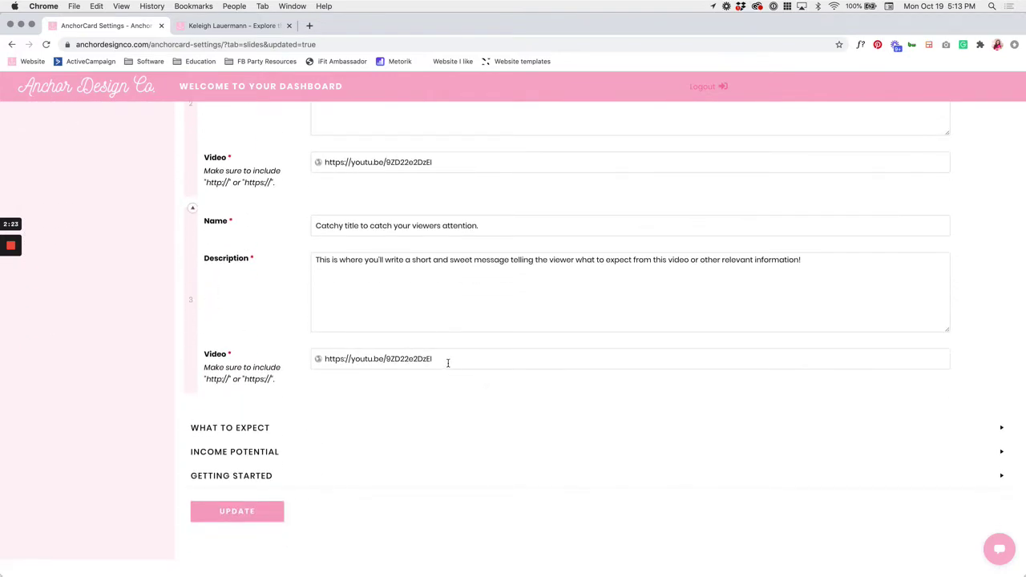
pyautogui.moveTo(448, 363); pyautogui.dragTo(318, 363)
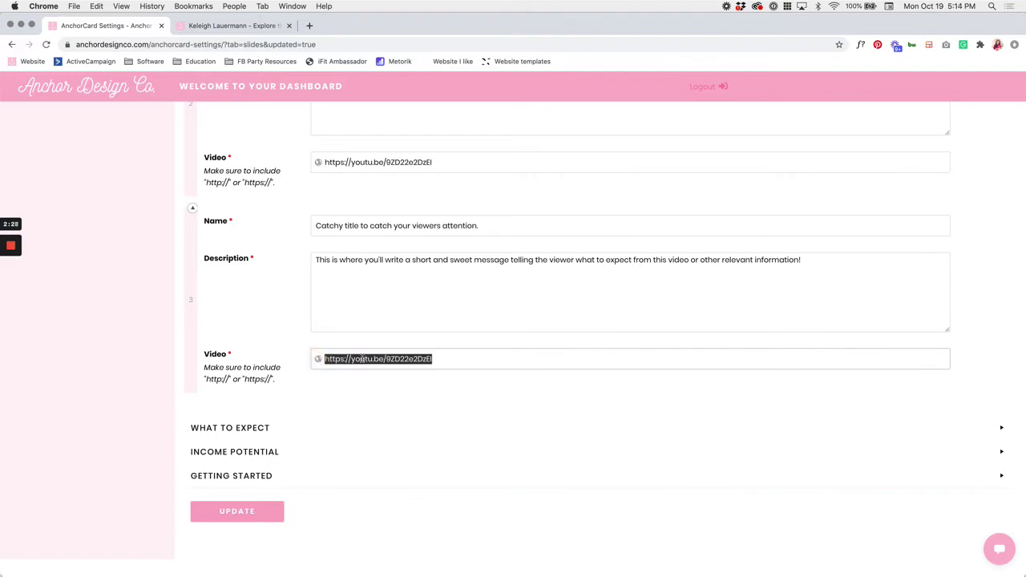
pyautogui.click(247, 513)
# Examine the "Here's what you can expect in your business" section on the public opportunity page.
pyautogui.click(234, 29)
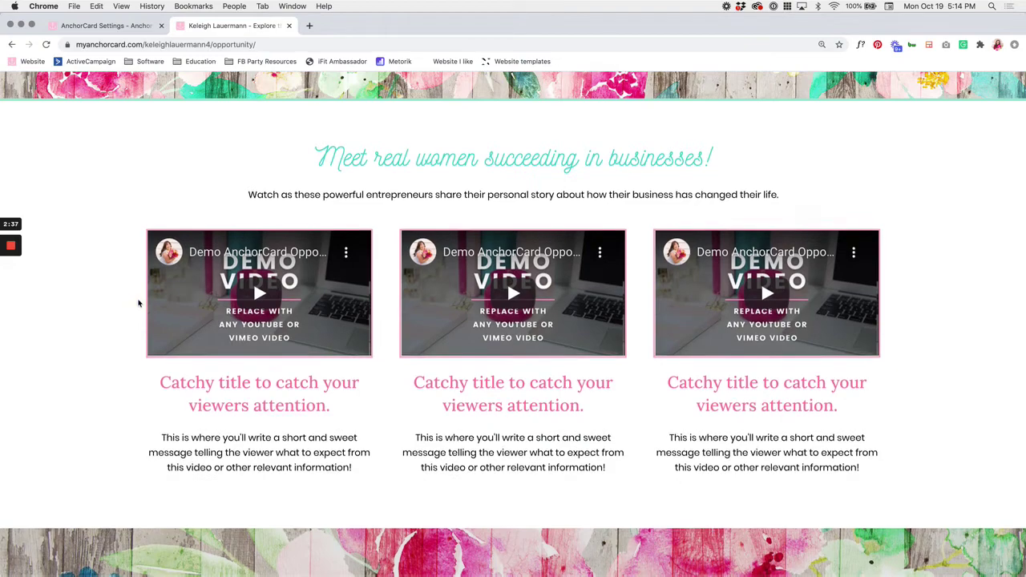
pyautogui.scroll(-10, 137, 304)
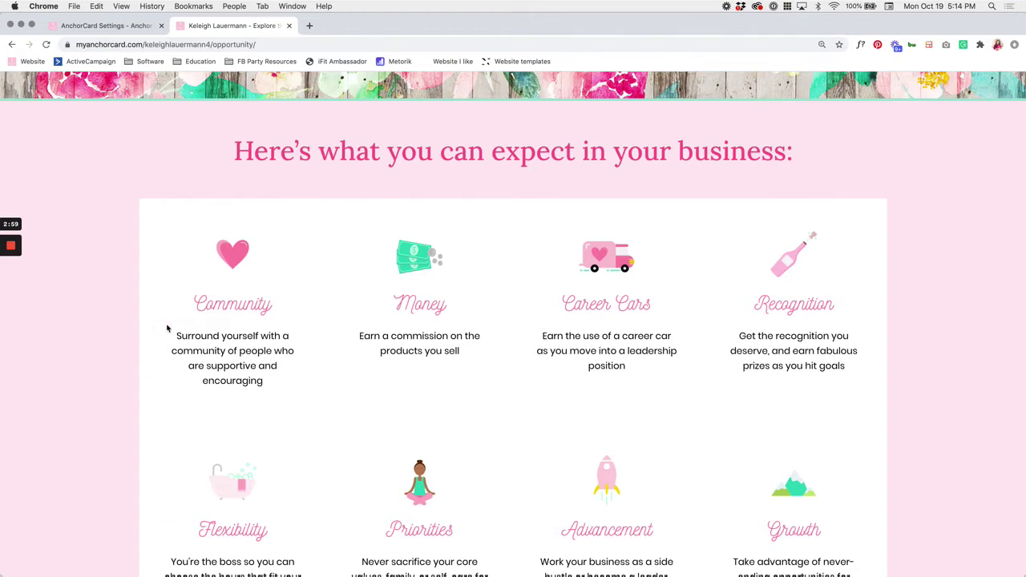
pyautogui.scroll(-1, 166, 325)
pyautogui.scroll(1, 166, 327)
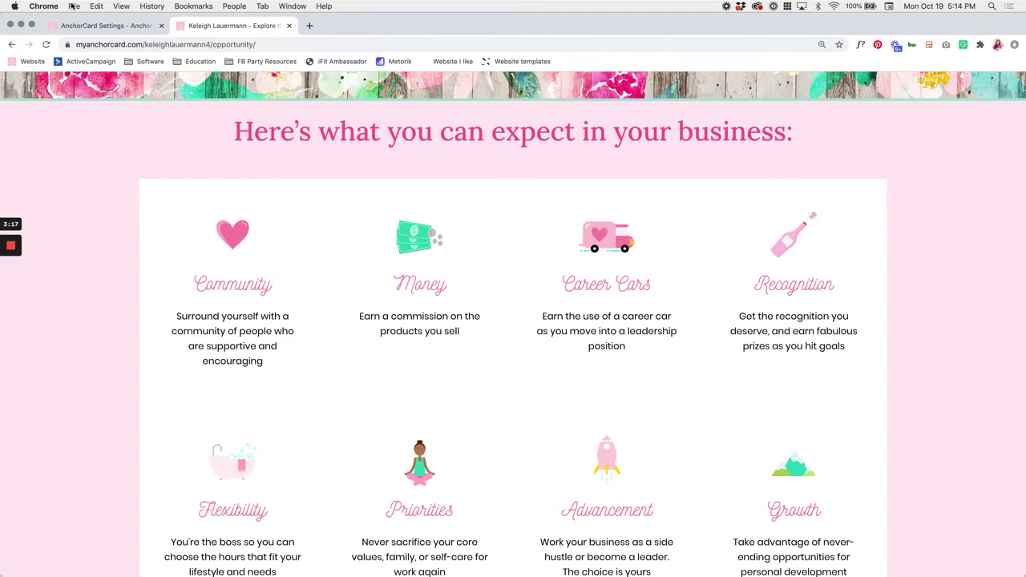
# Return to the AnchorCard settings, collapse the Marketing Videos section and expand the What to Expect section.
pyautogui.click(83, 26)
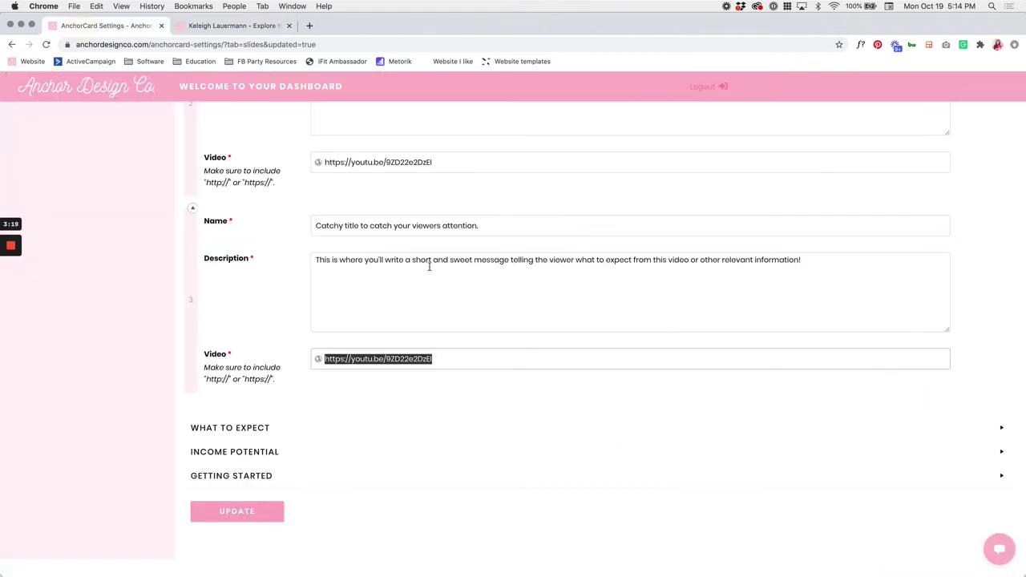
pyautogui.scroll(15, 428, 264)
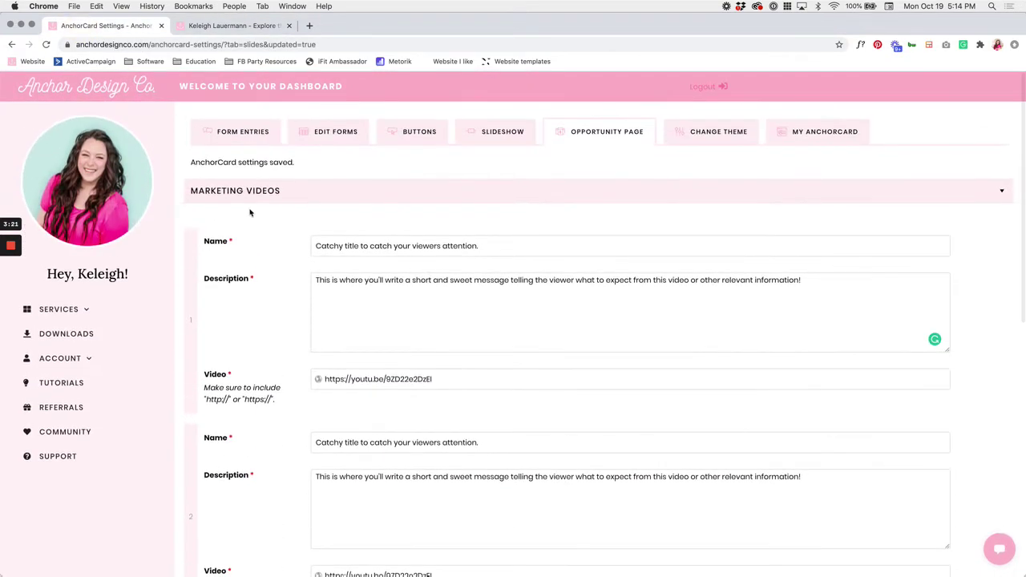
pyautogui.click(257, 194)
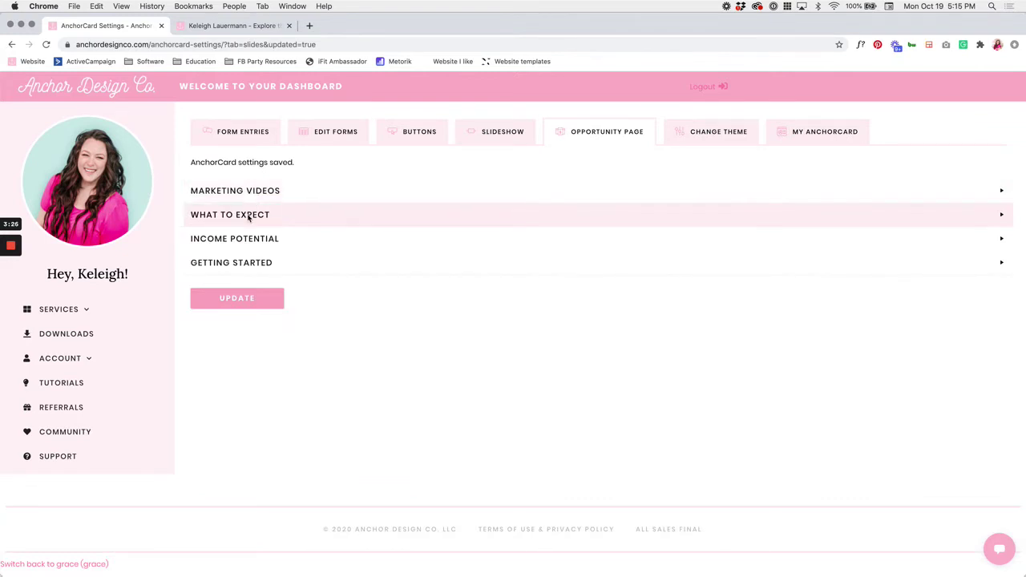
pyautogui.click(249, 217)
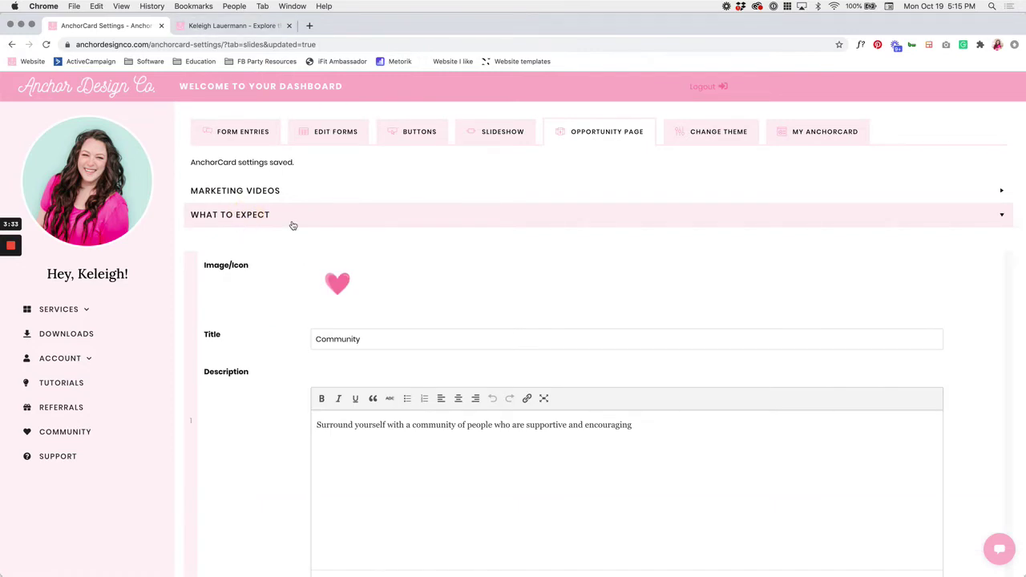
# Compare the Community item's image, title and description fields with the what-to-expect items on the public page.
pyautogui.scroll(-2, 292, 225)
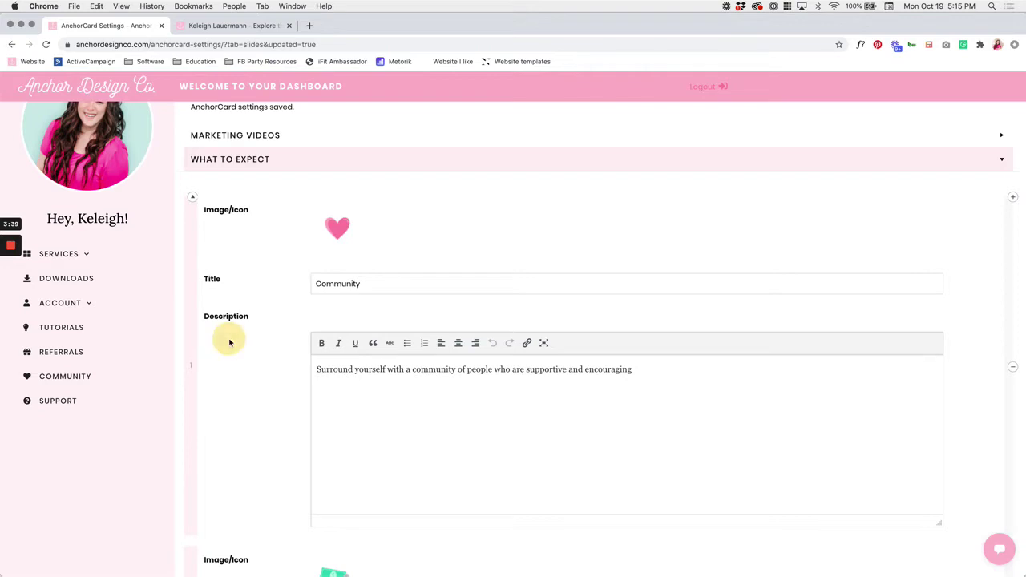
pyautogui.click(237, 27)
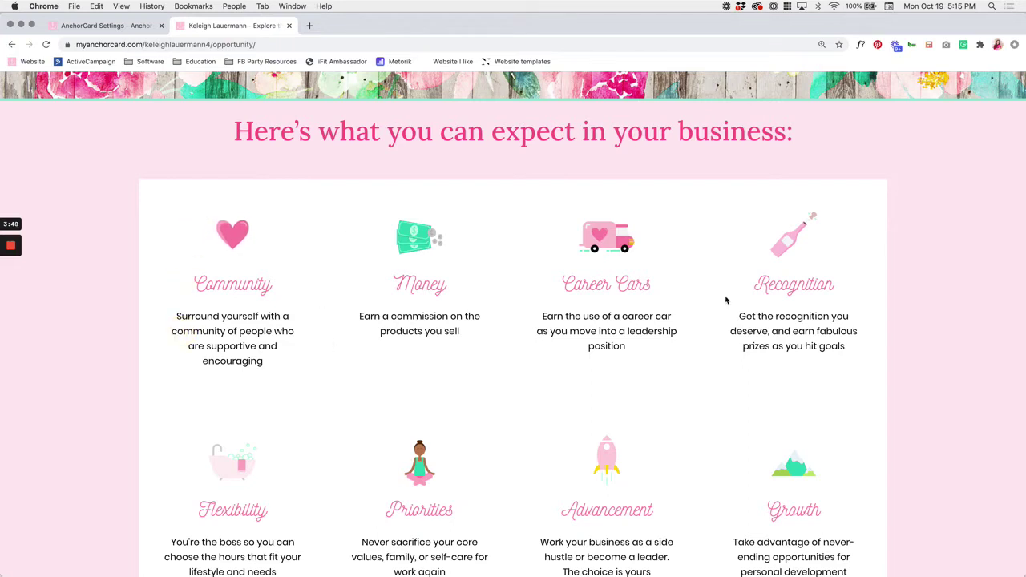
pyautogui.click(111, 26)
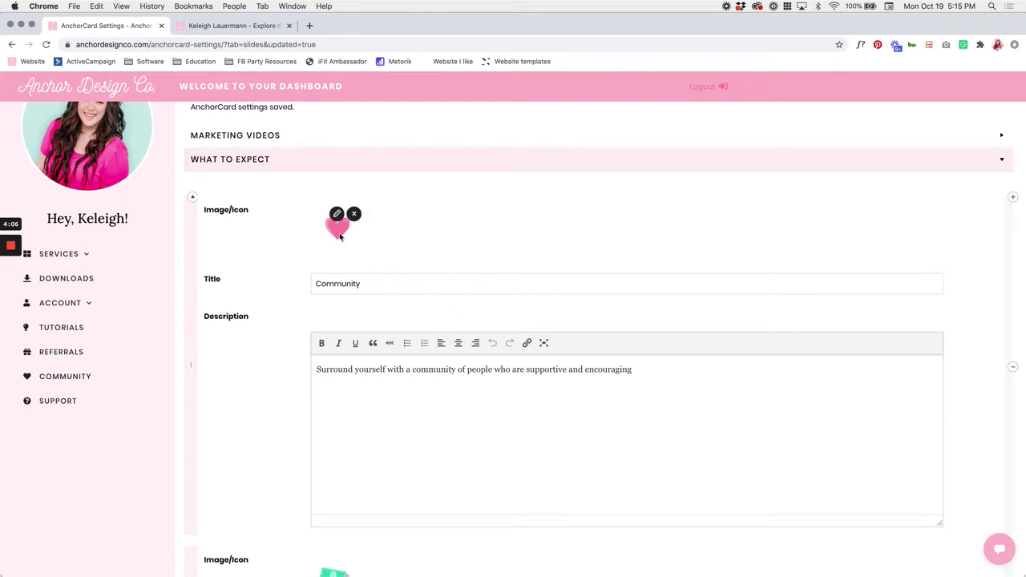
# Remove the Community item's heart icon and open the media library to choose a replacement image.
pyautogui.click(354, 213)
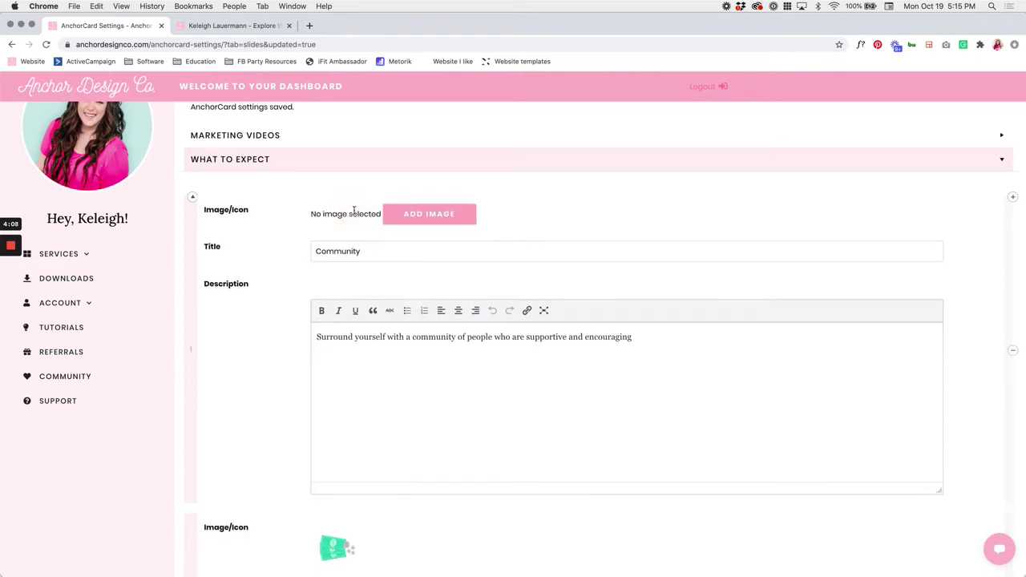
pyautogui.click(412, 215)
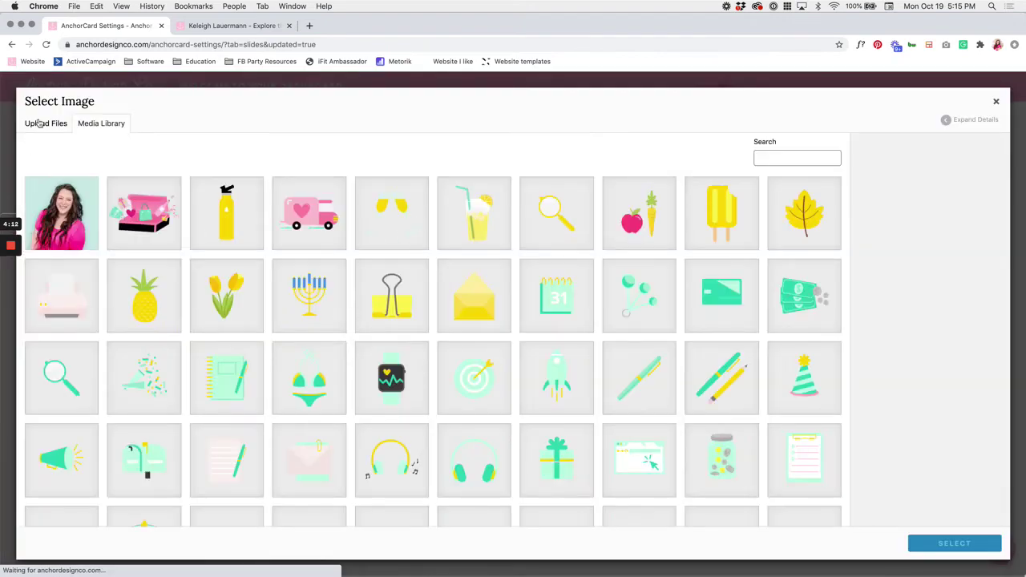
pyautogui.click(42, 123)
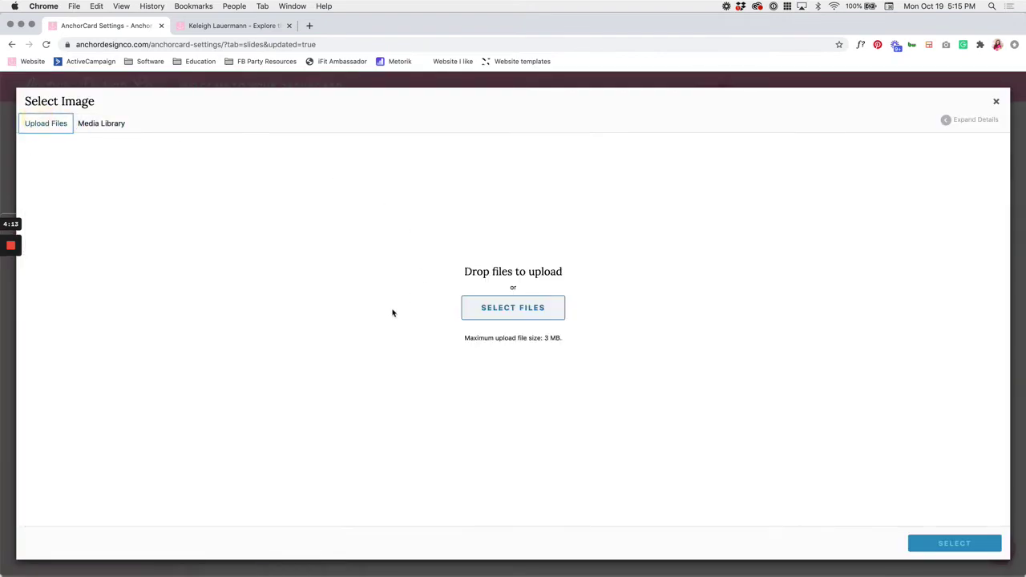
pyautogui.click(442, 312)
pyautogui.click(90, 126)
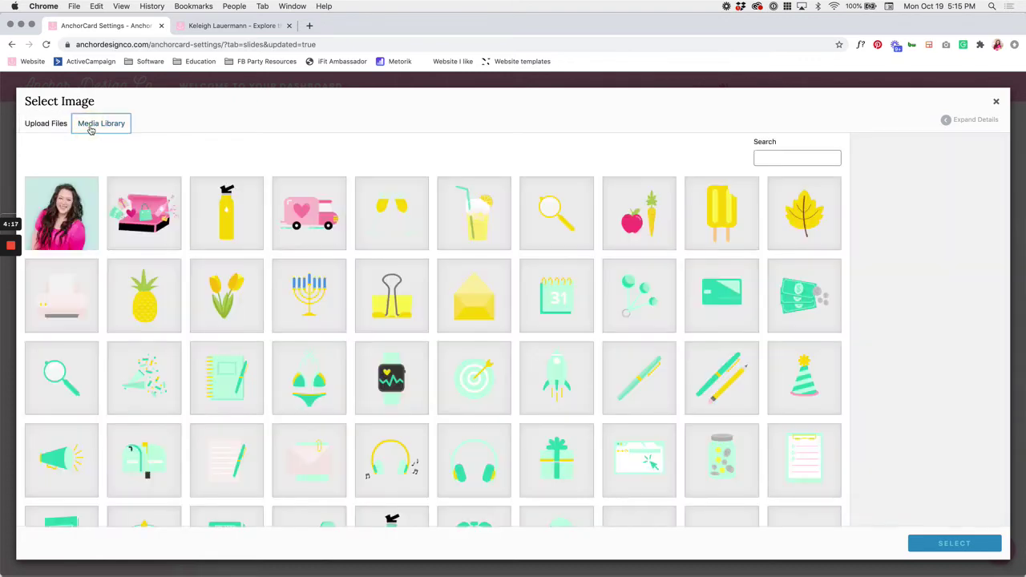
# Browse the media library icons and set the pink-and-yellow party confetti icon as the Community item's image.
pyautogui.scroll(-5, 559, 355)
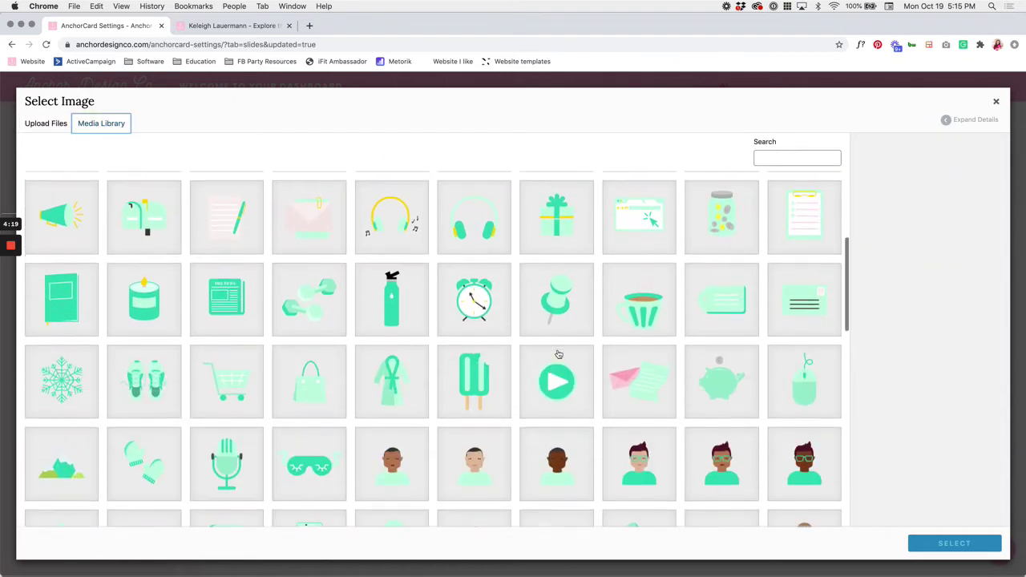
pyautogui.scroll(-4, 558, 354)
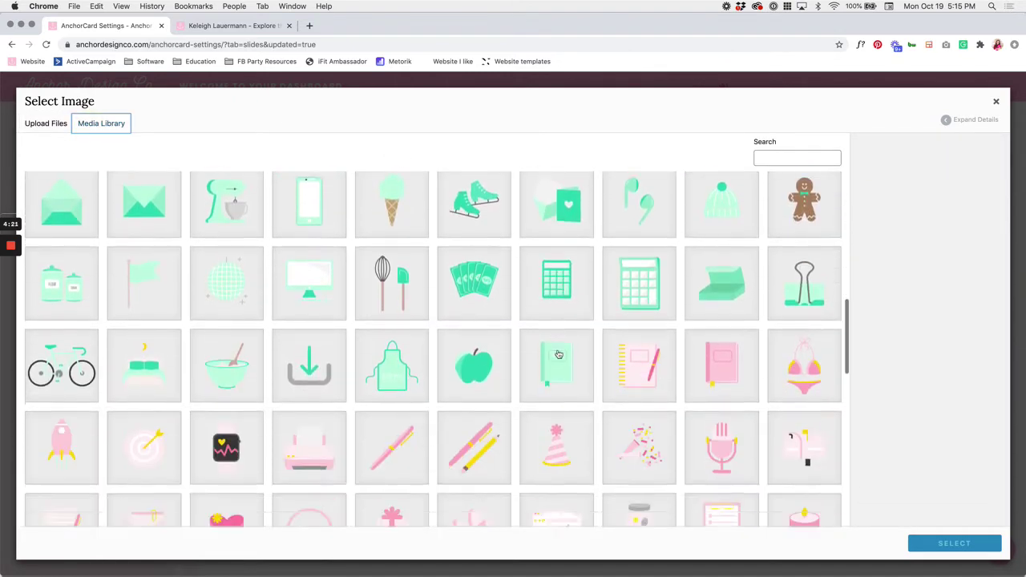
pyautogui.scroll(-4, 559, 354)
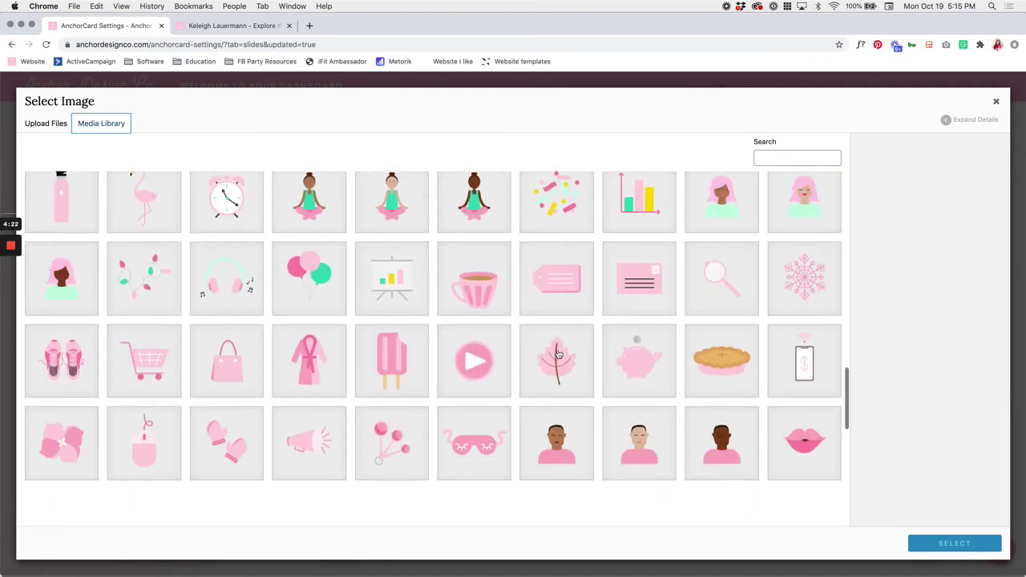
pyautogui.scroll(2, 559, 354)
pyautogui.scroll(-5, 558, 354)
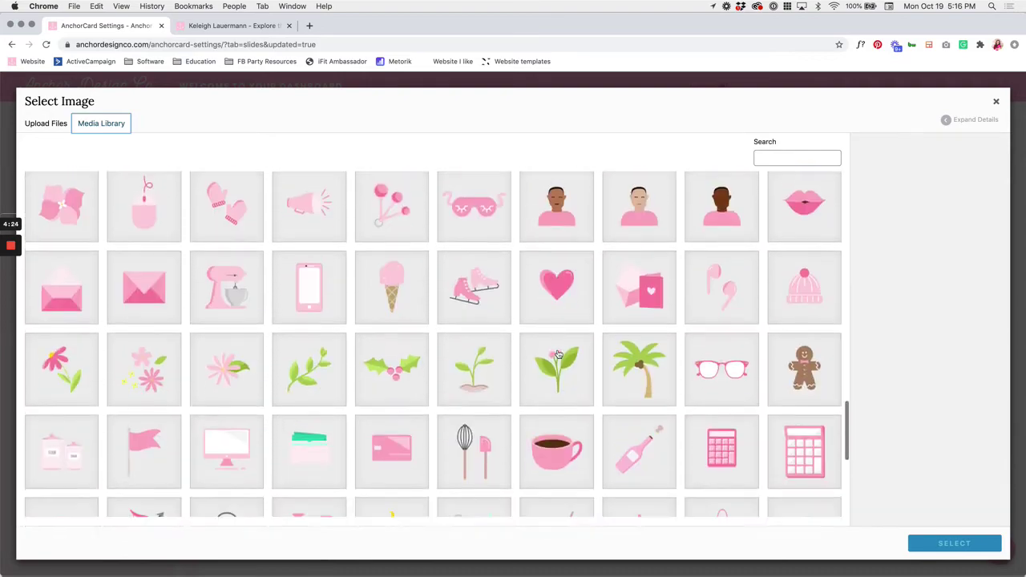
pyautogui.scroll(15, 556, 355)
pyautogui.click(769, 157)
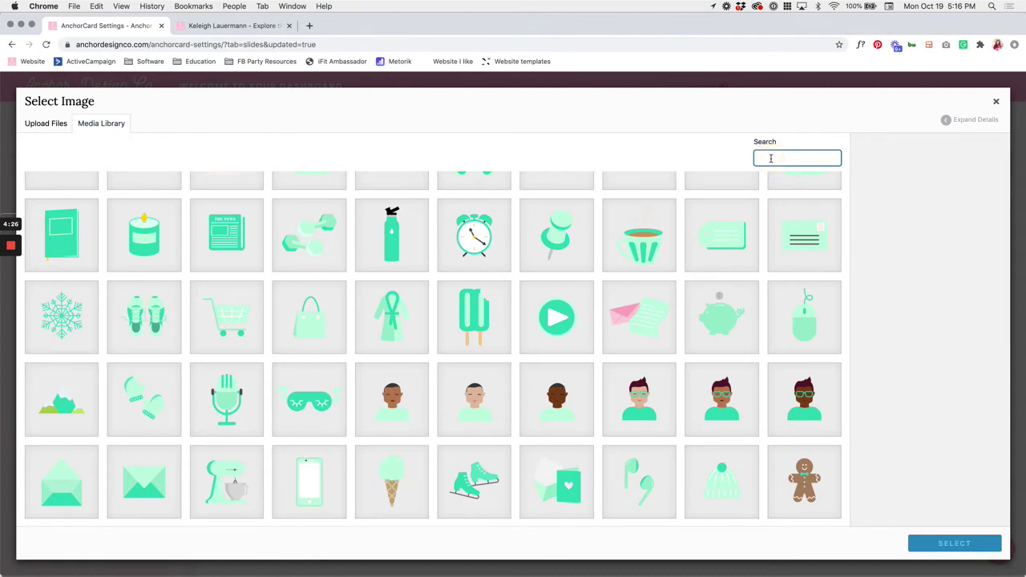
pyautogui.scroll(-3, 692, 343)
pyautogui.scroll(-7, 692, 343)
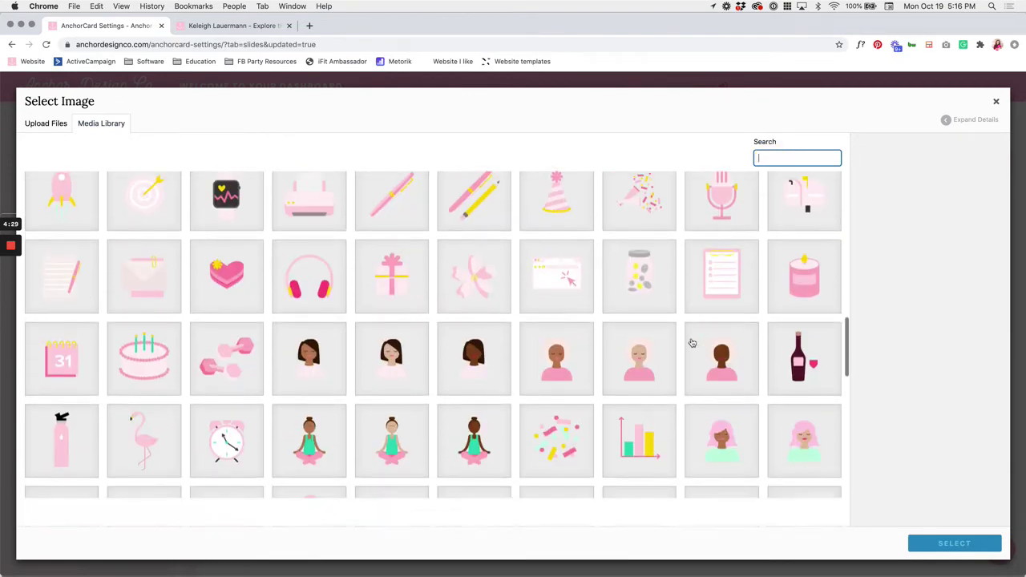
pyautogui.scroll(2, 692, 343)
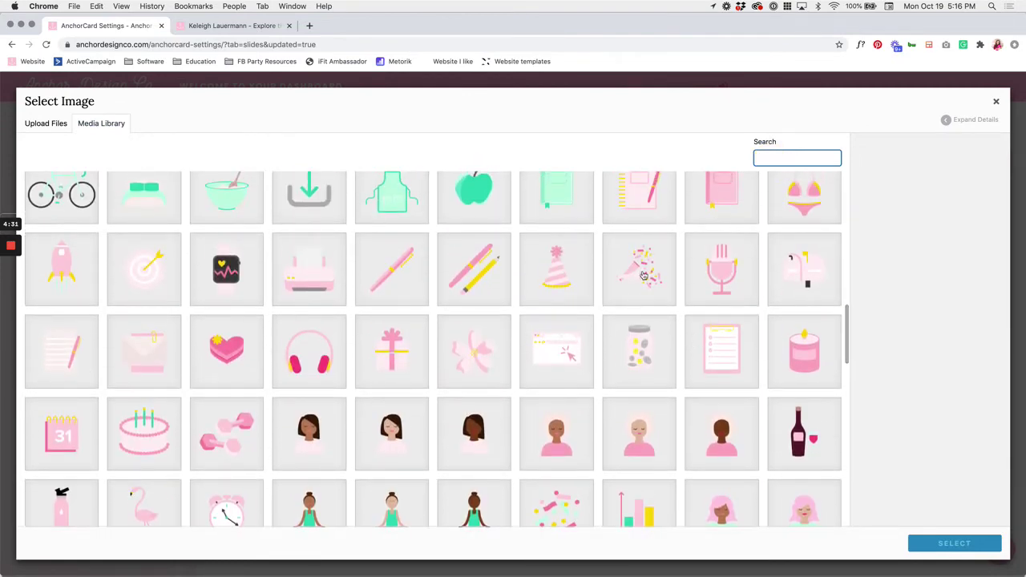
pyautogui.click(645, 276)
pyautogui.click(978, 543)
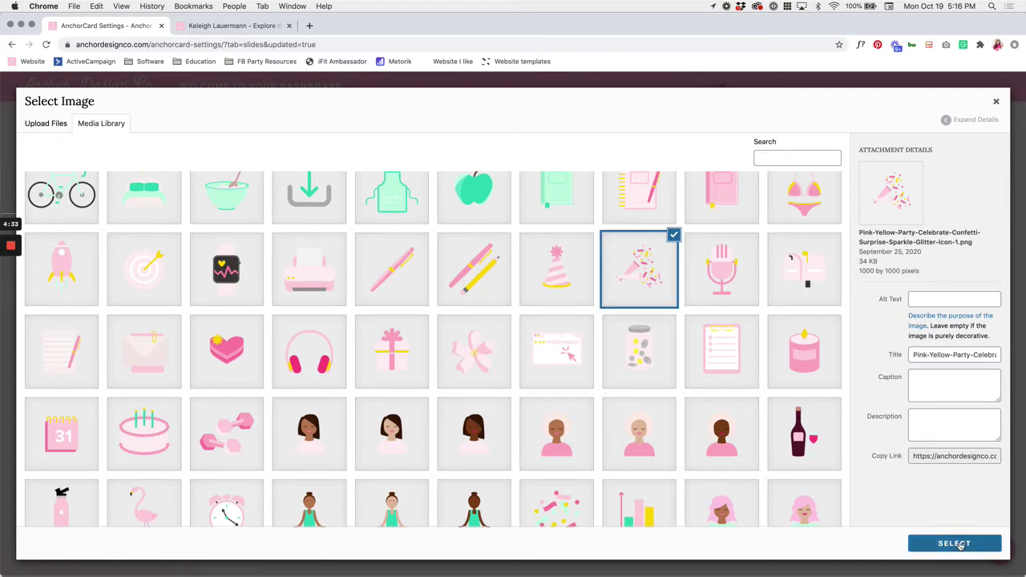
pyautogui.moveTo(330, 240)
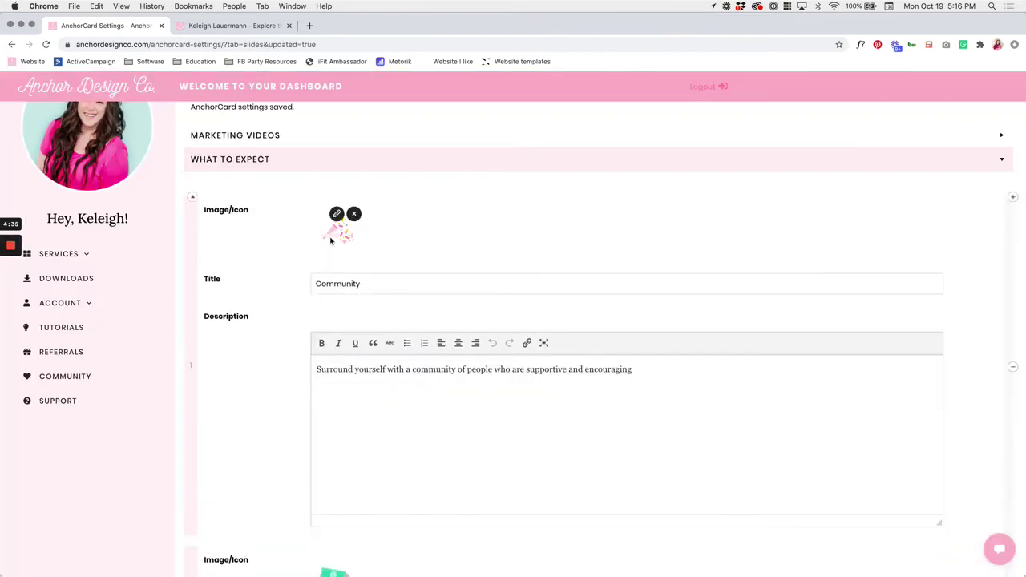
# Check the Community and Money items on the public opportunity page, and return to the AnchorCard settings.
pyautogui.scroll(-3, 330, 240)
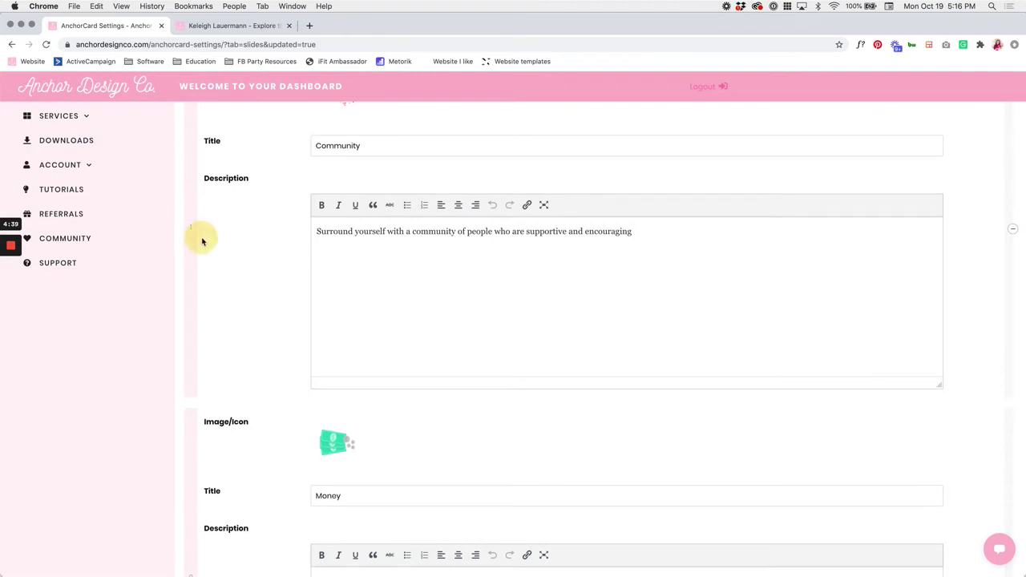
pyautogui.click(231, 25)
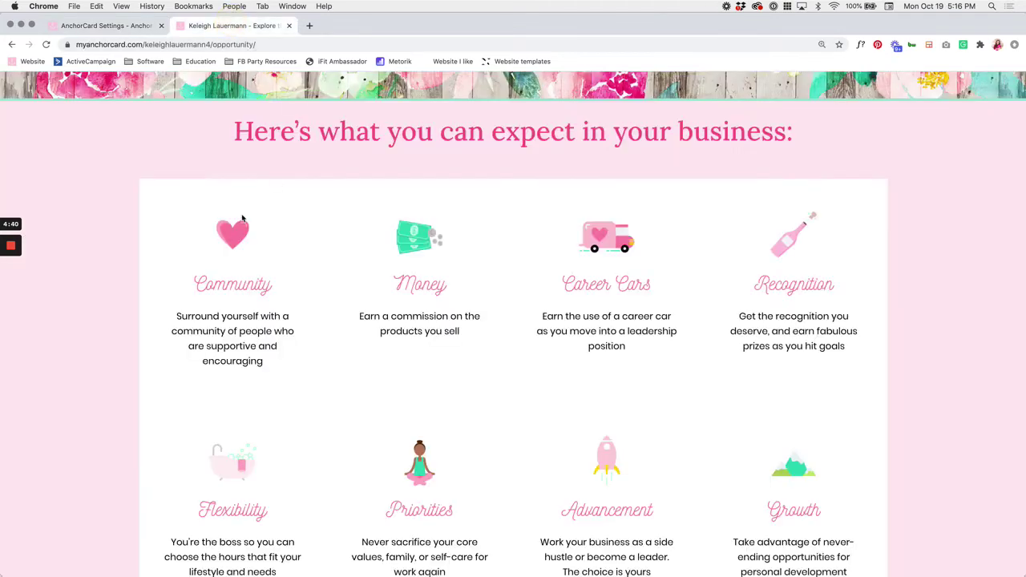
pyautogui.click(425, 285)
pyautogui.click(90, 26)
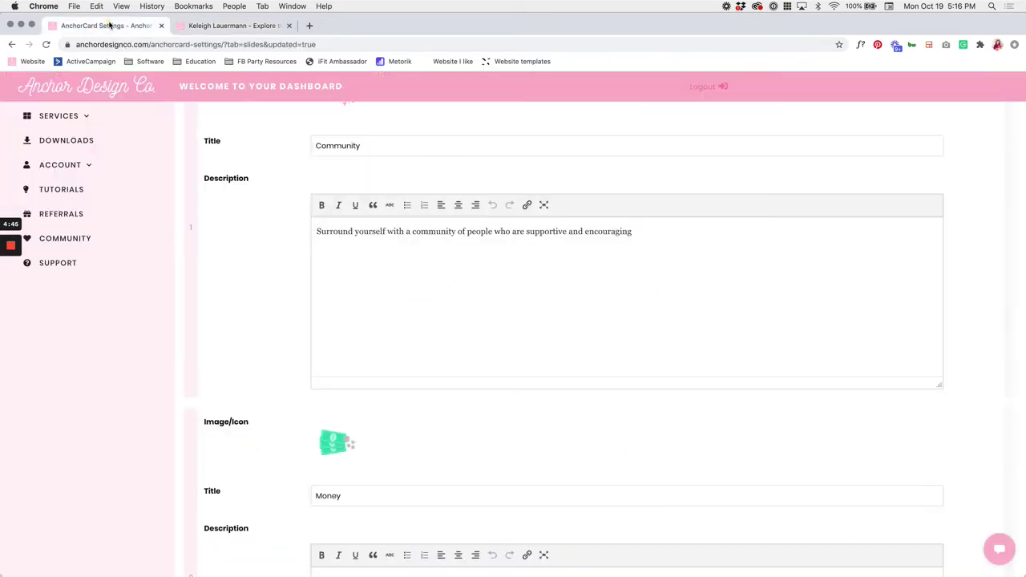
# Look through the numbered What to Expect items in the settings, from Money down to Growth.
pyautogui.click(200, 254)
pyautogui.click(204, 255)
pyautogui.scroll(-5, 203, 255)
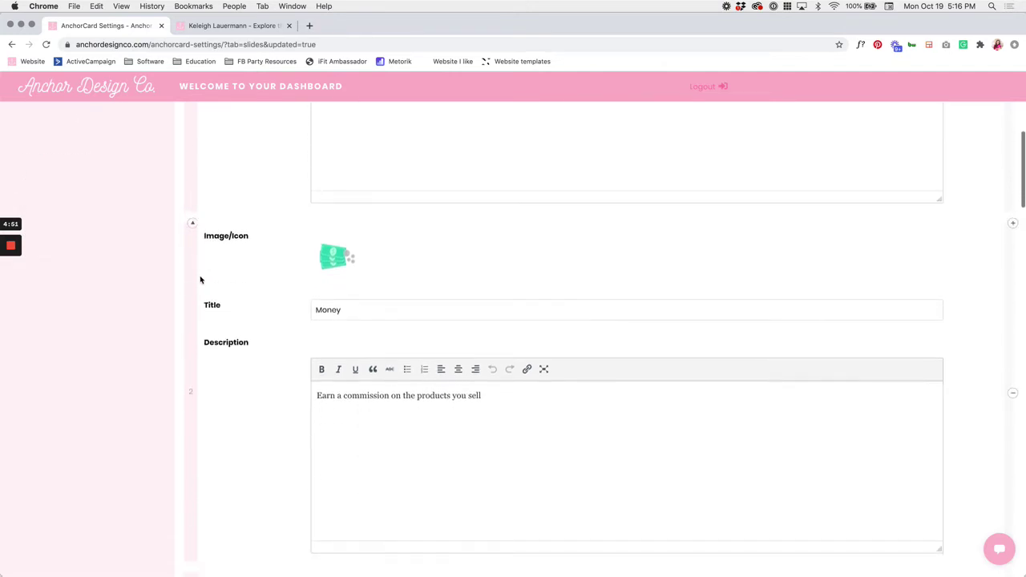
pyautogui.click(201, 405)
pyautogui.scroll(-8, 208, 402)
pyautogui.click(201, 409)
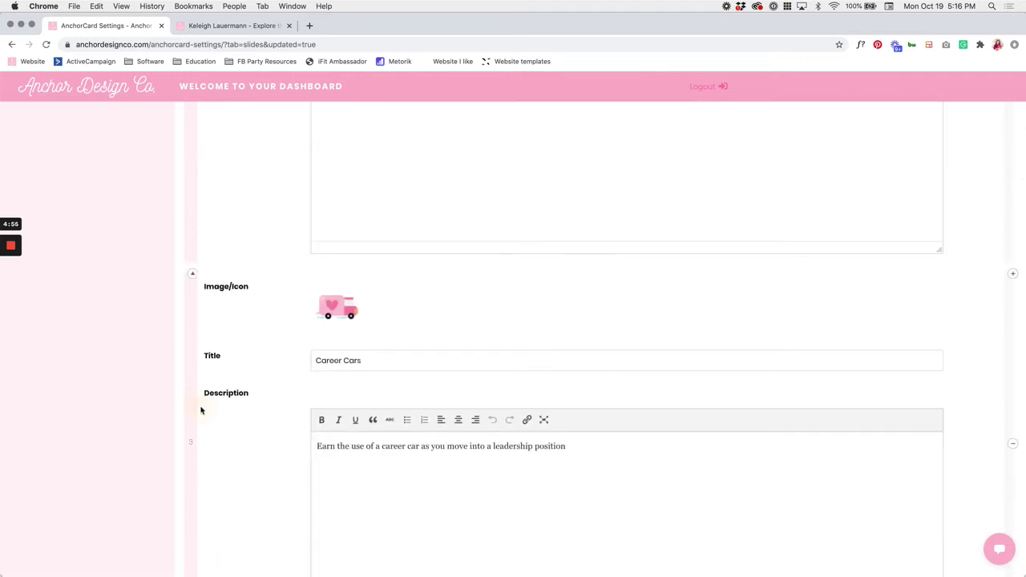
pyautogui.scroll(-15, 201, 410)
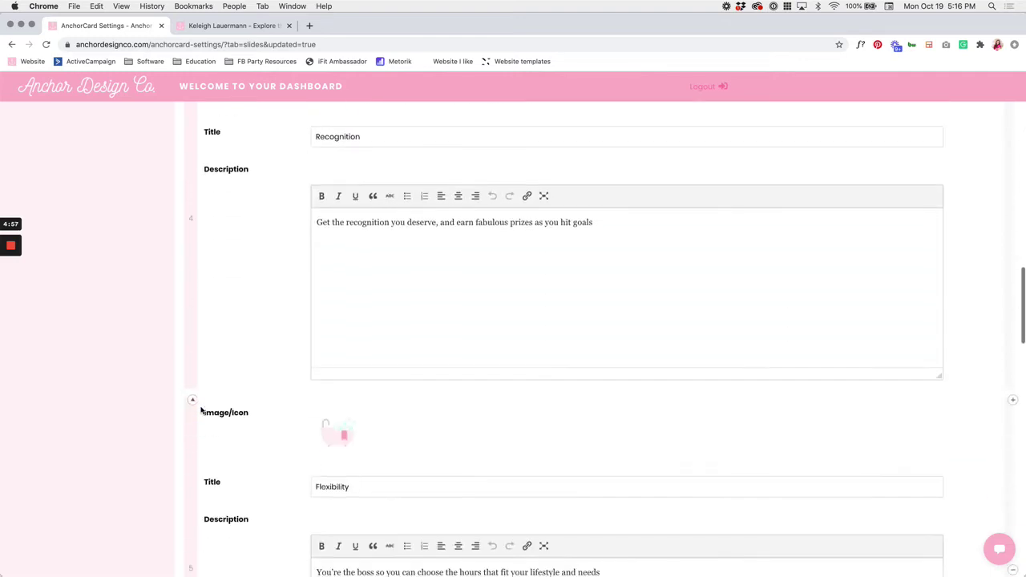
pyautogui.scroll(-20, 201, 410)
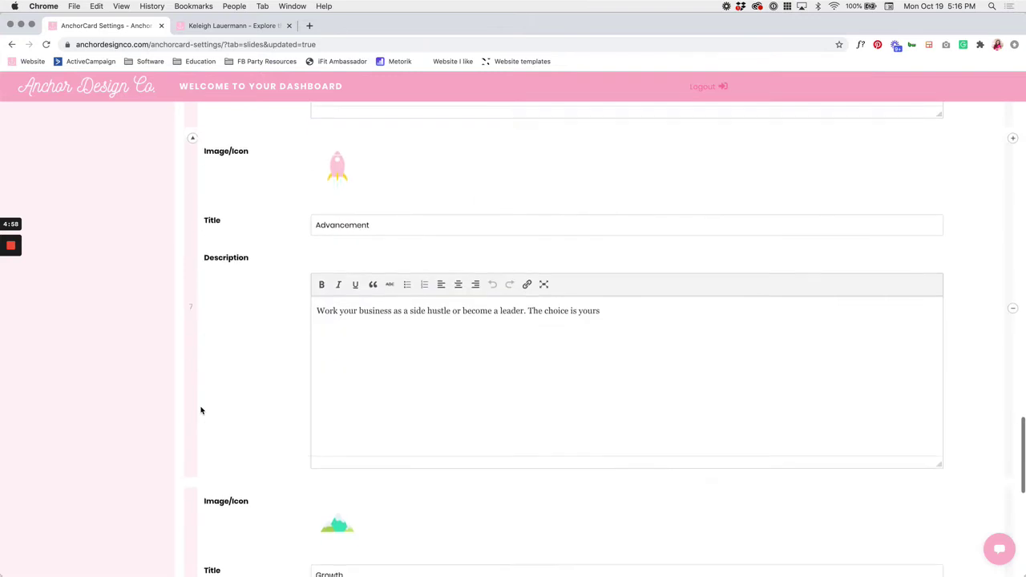
pyautogui.scroll(-13, 201, 411)
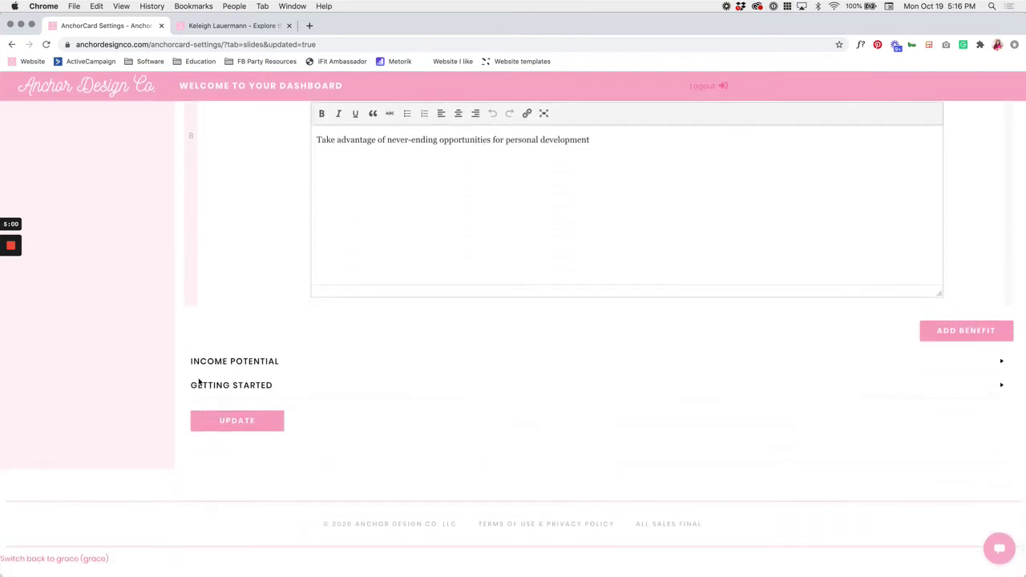
# Add a new benefit after the Growth item and give it the yellow lemonade glass icon from the media library.
pyautogui.scroll(3, 229, 213)
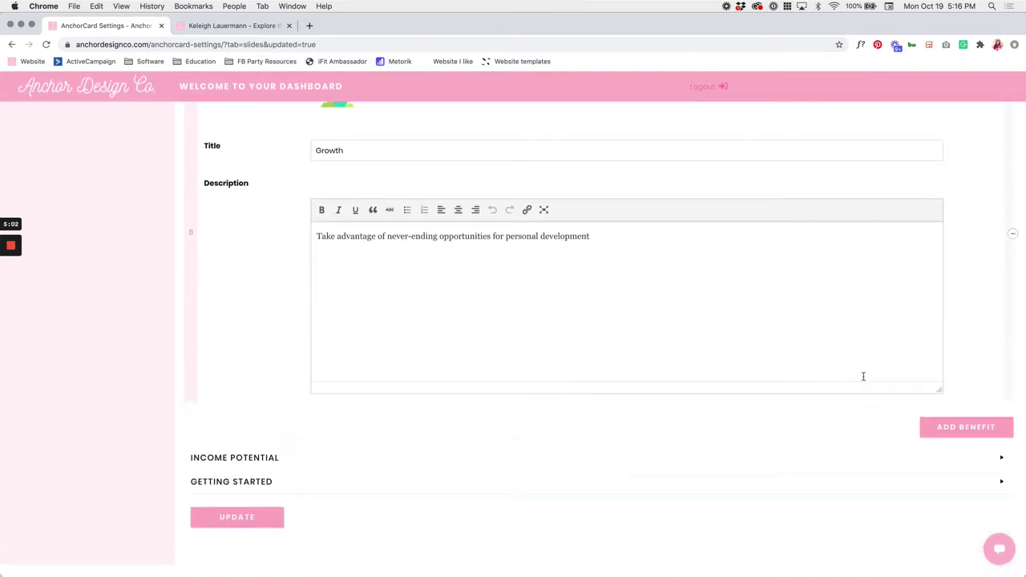
pyautogui.click(947, 431)
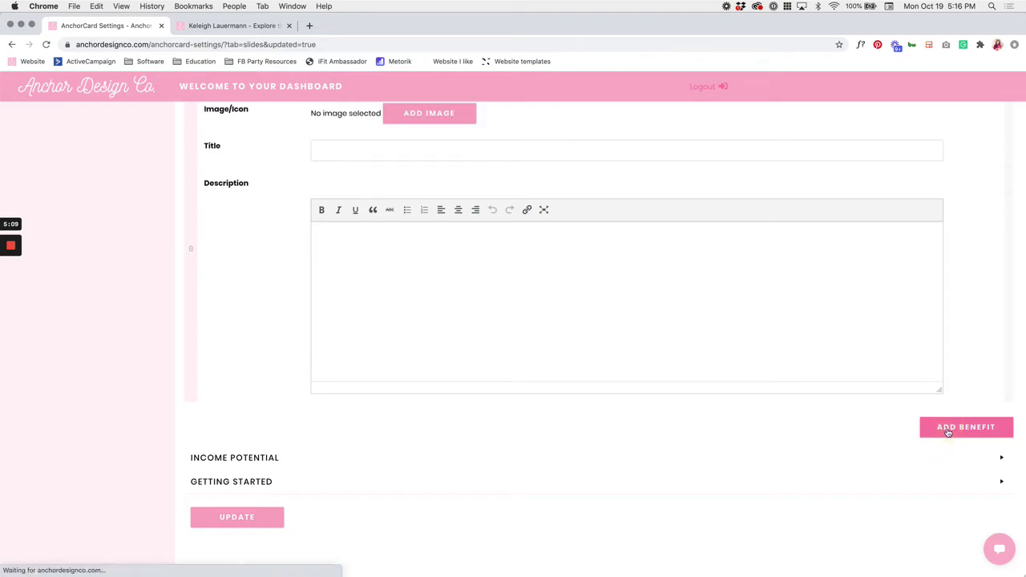
pyautogui.scroll(3, 466, 279)
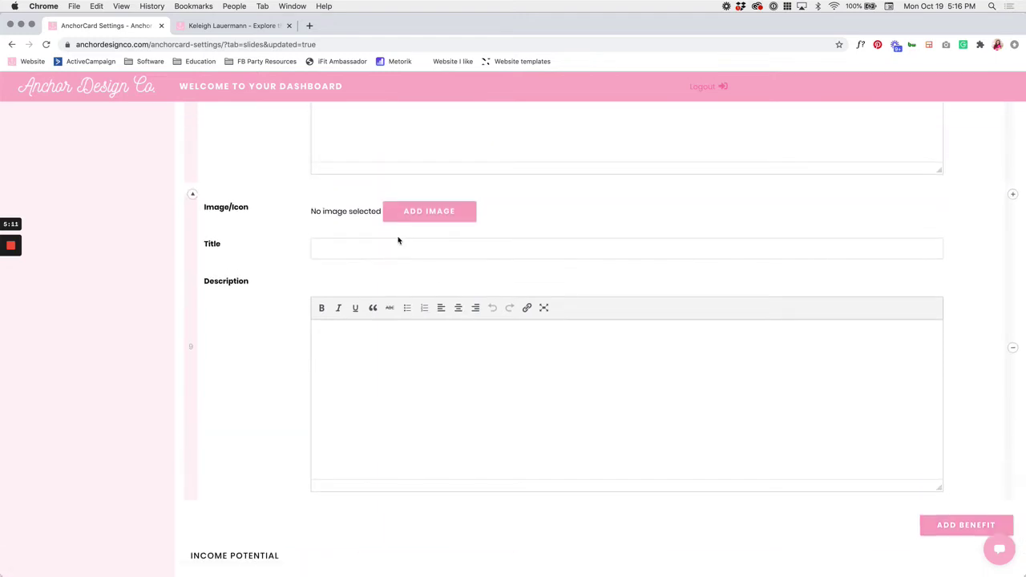
pyautogui.click(433, 214)
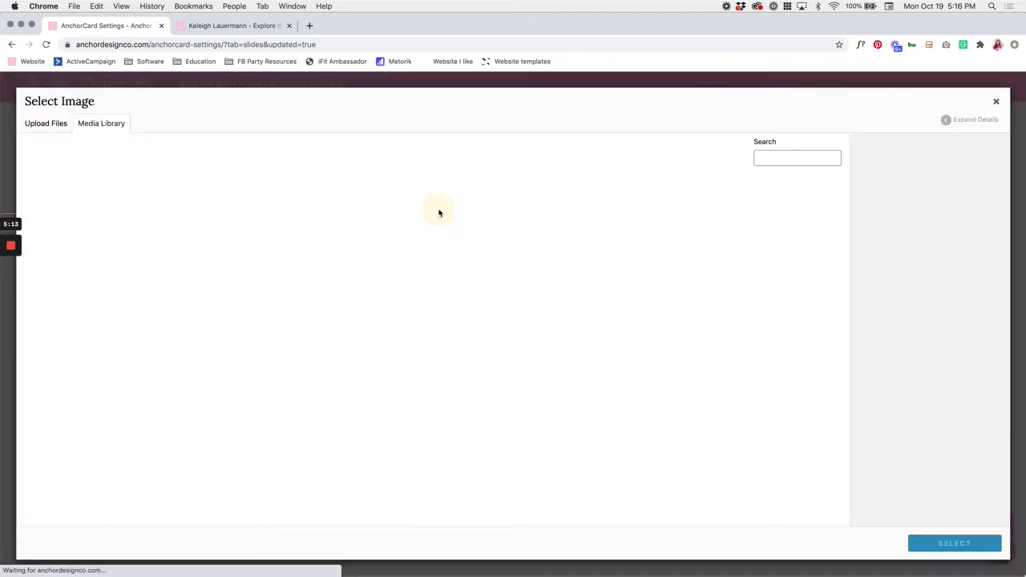
pyautogui.click(455, 242)
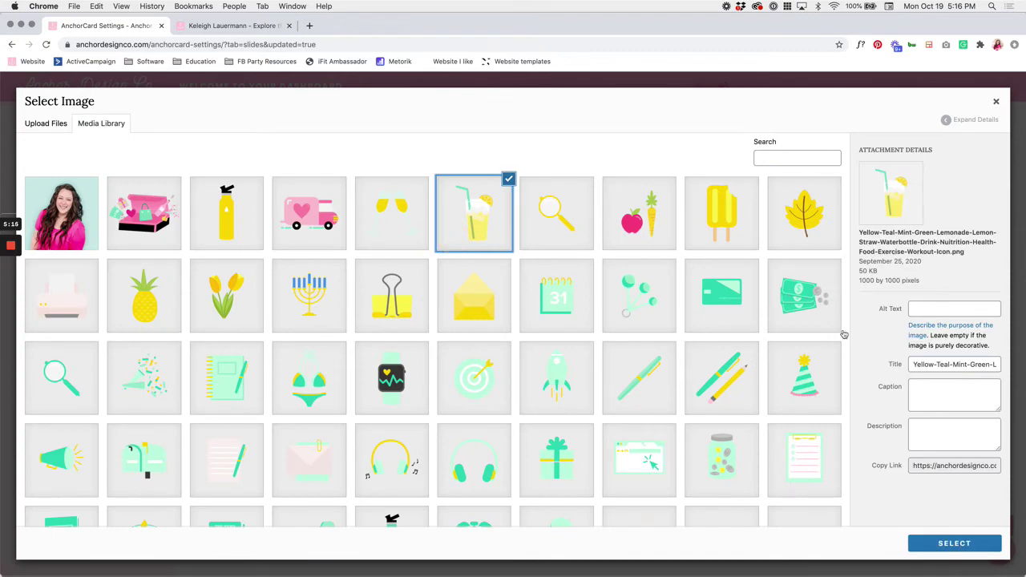
pyautogui.click(925, 542)
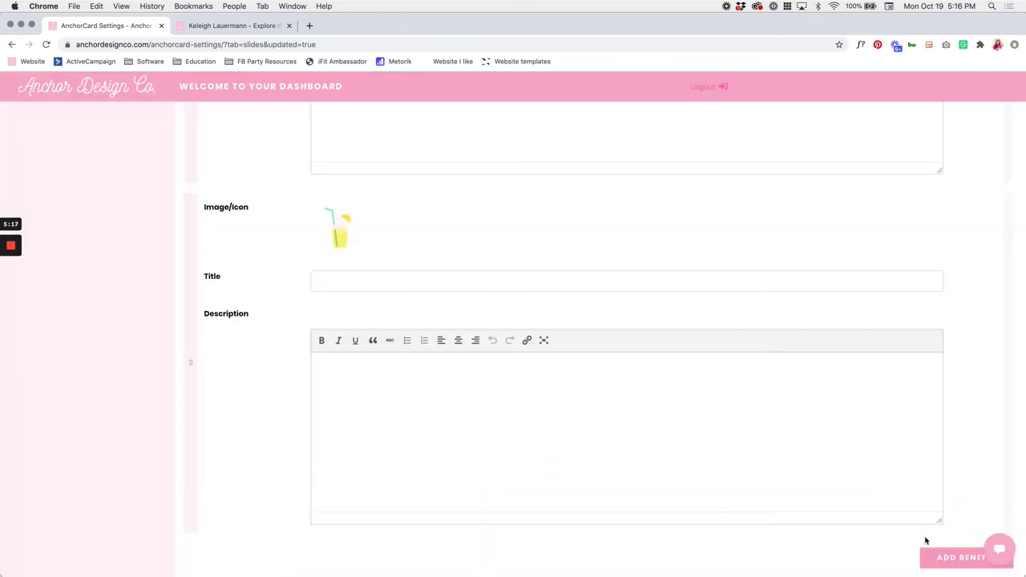
# Title the new benefit "Test Title" and fill its description with "Test Description" repeated five times.
pyautogui.click(526, 281)
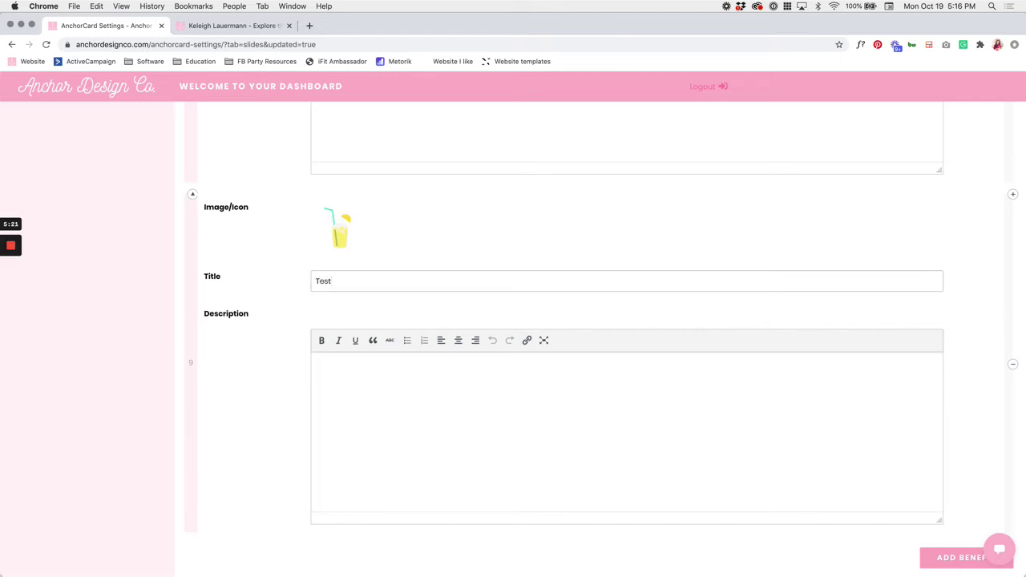
pyautogui.write('Test Title')
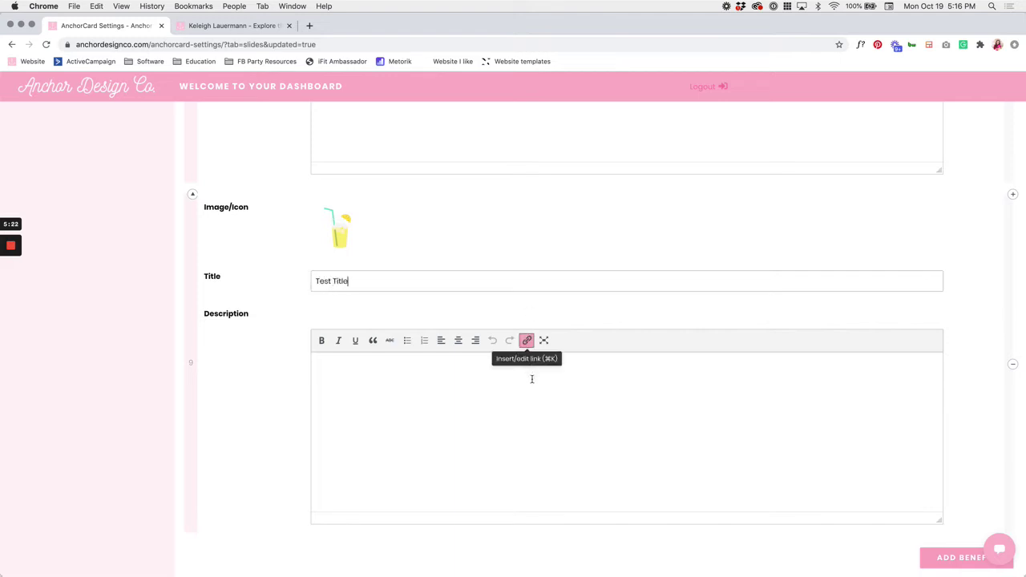
pyautogui.click(529, 417)
pyautogui.write('Test ')
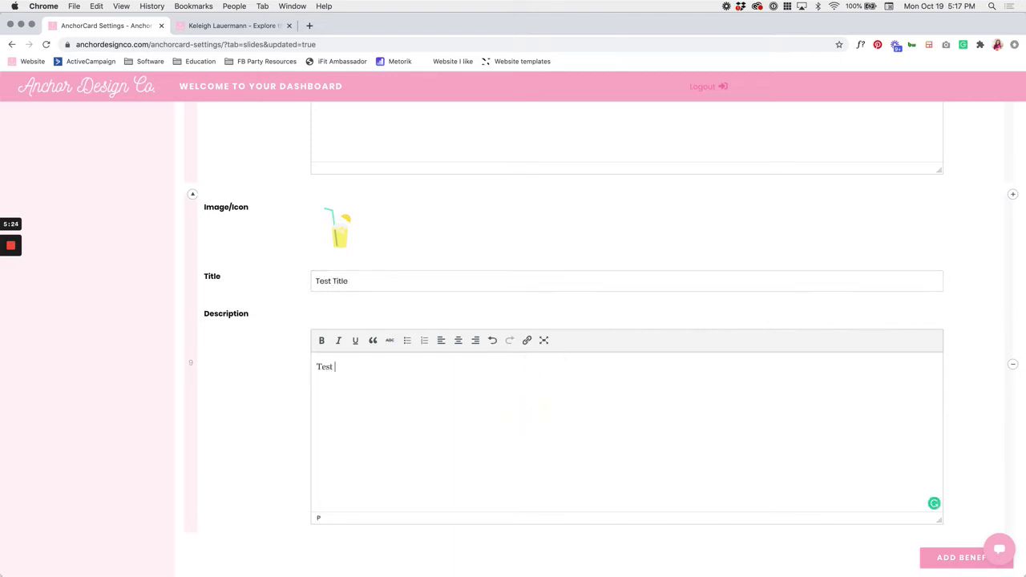
pyautogui.write('Description')
pyautogui.press('super+a')
pyautogui.press('super+c')
pyautogui.click(379, 366)
pyautogui.press('super+v')
pyautogui.press('super+v')
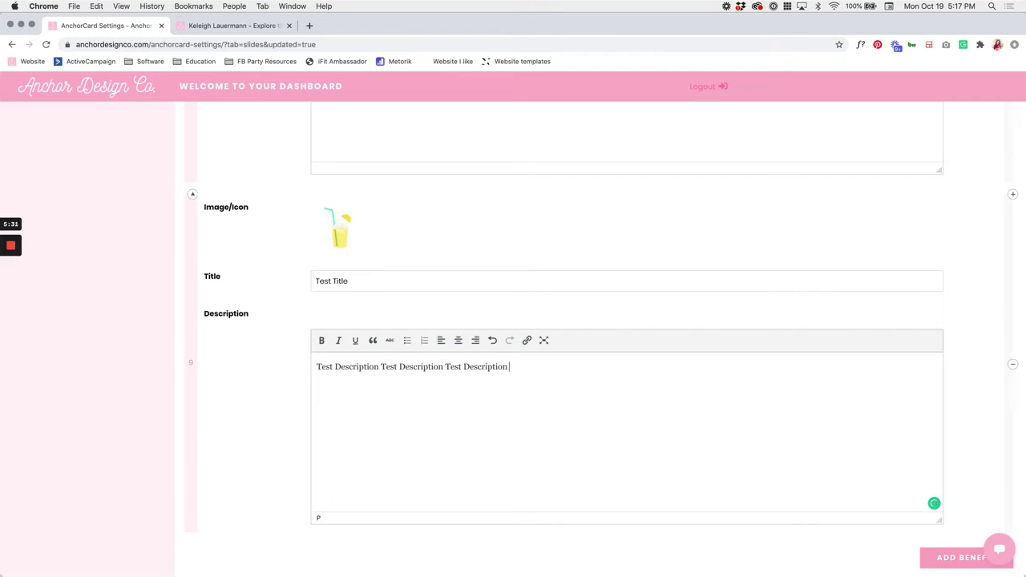
pyautogui.press('super+v')
pyautogui.press('super+v')
pyautogui.scroll(-3, 563, 350)
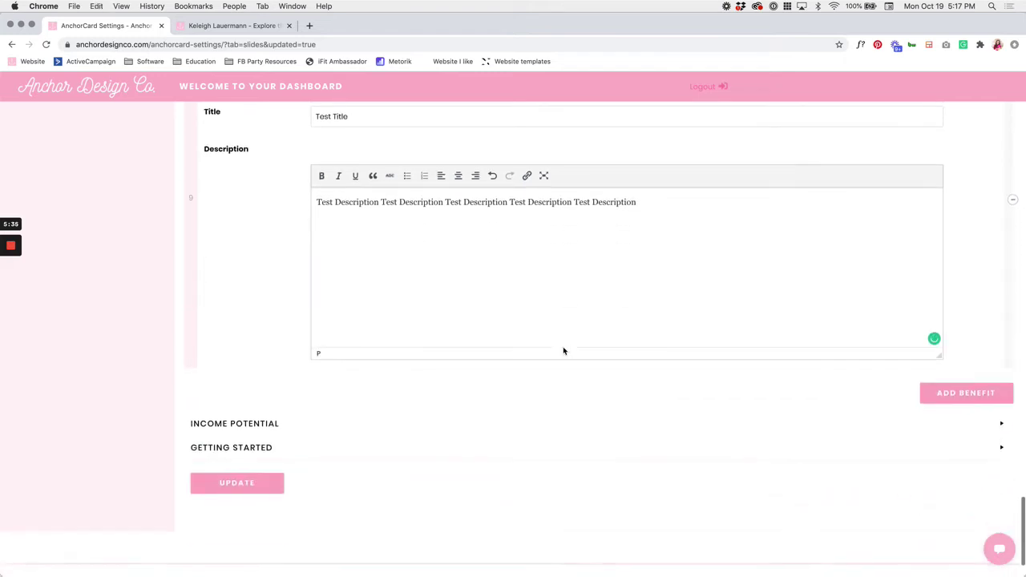
# Remove the Career Cars item from the What to Expect section and confirm its removal.
pyautogui.scroll(4, 563, 350)
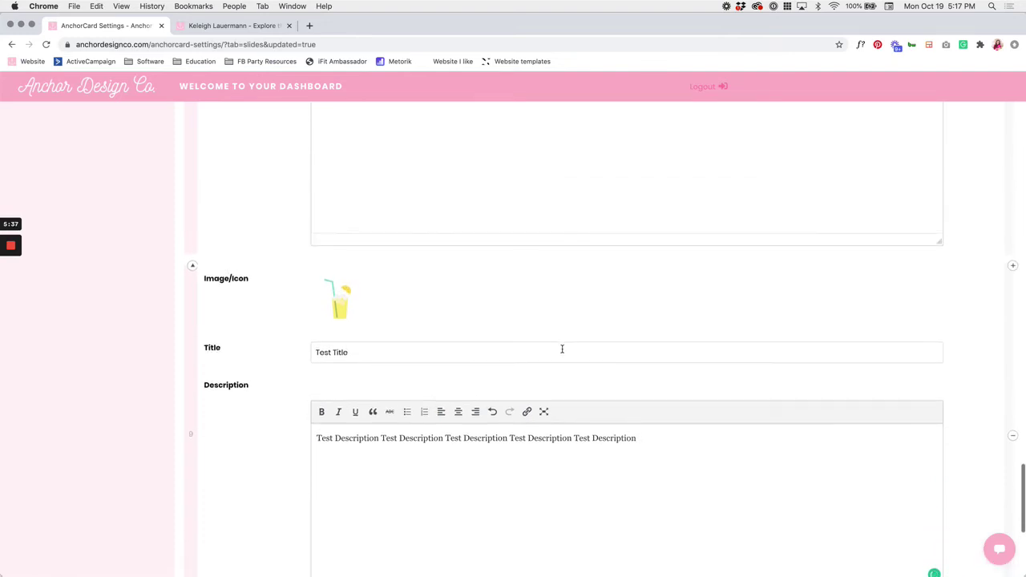
pyautogui.scroll(10, 562, 350)
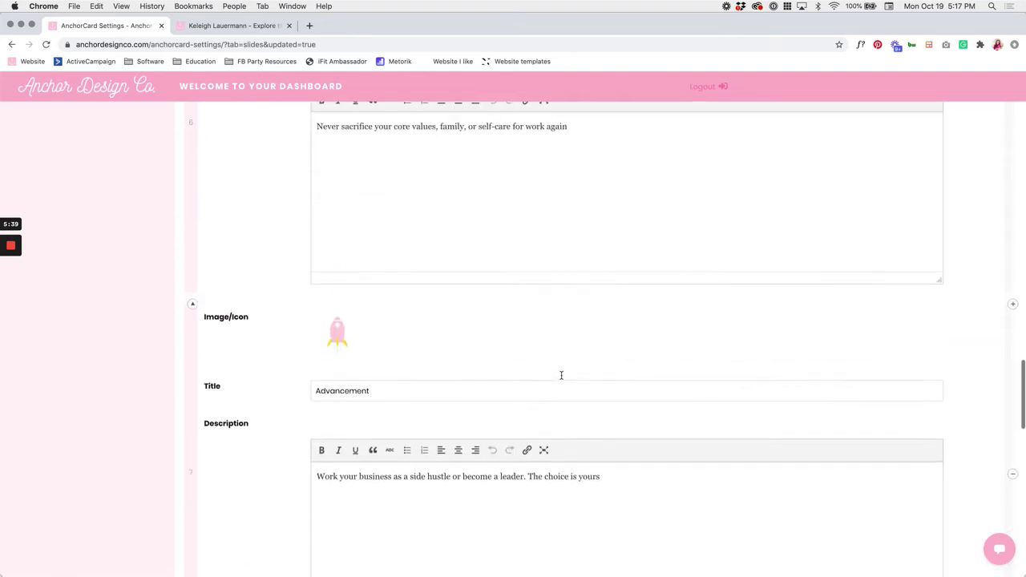
pyautogui.scroll(12, 561, 375)
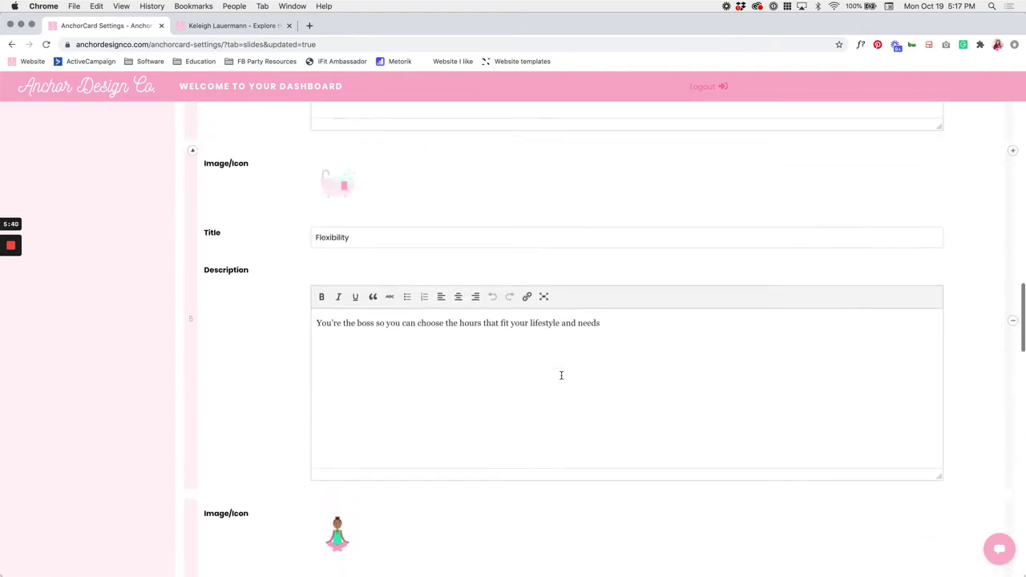
pyautogui.scroll(12, 561, 375)
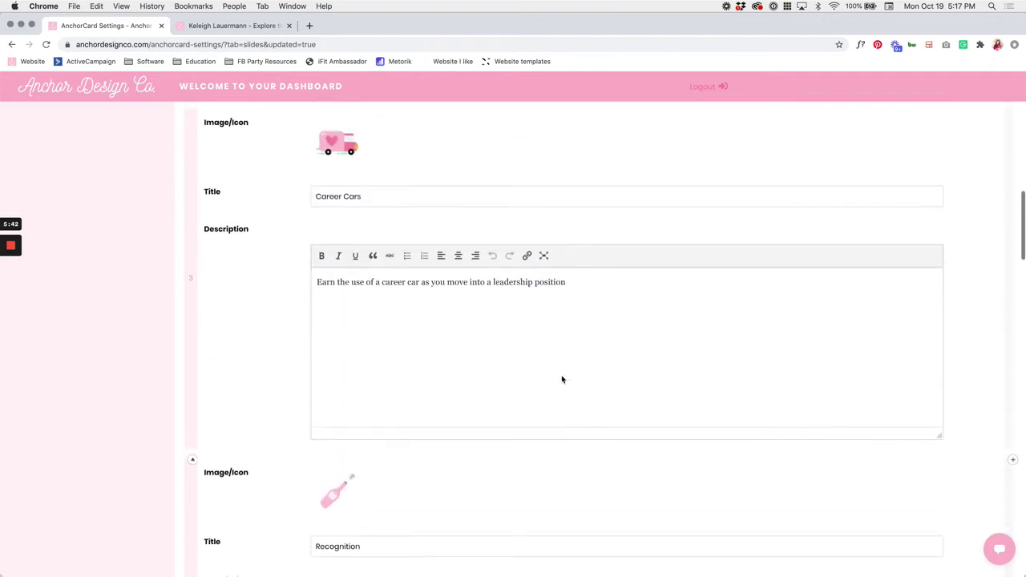
pyautogui.scroll(2, 562, 379)
pyautogui.scroll(-1, 561, 375)
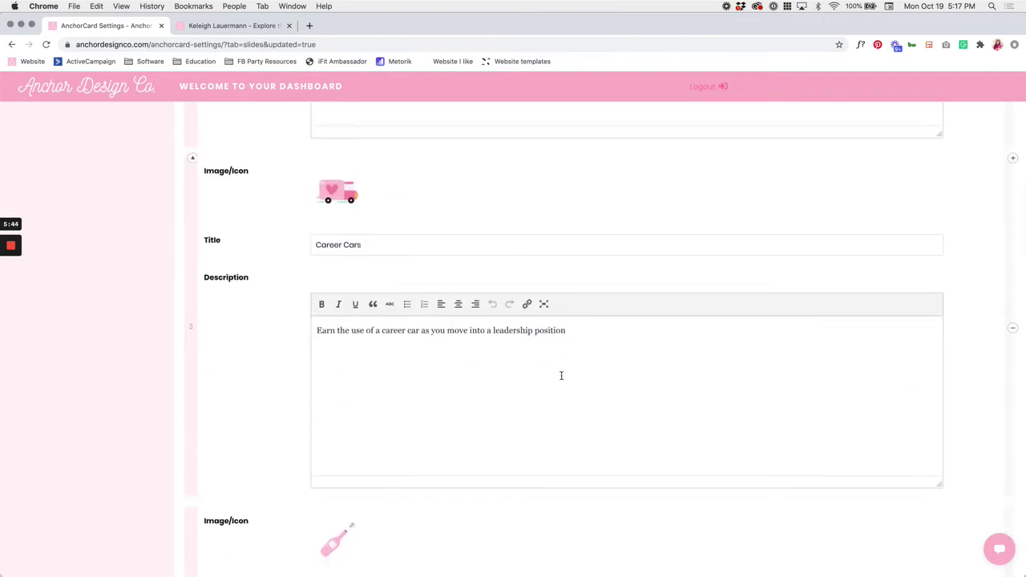
pyautogui.click(328, 245)
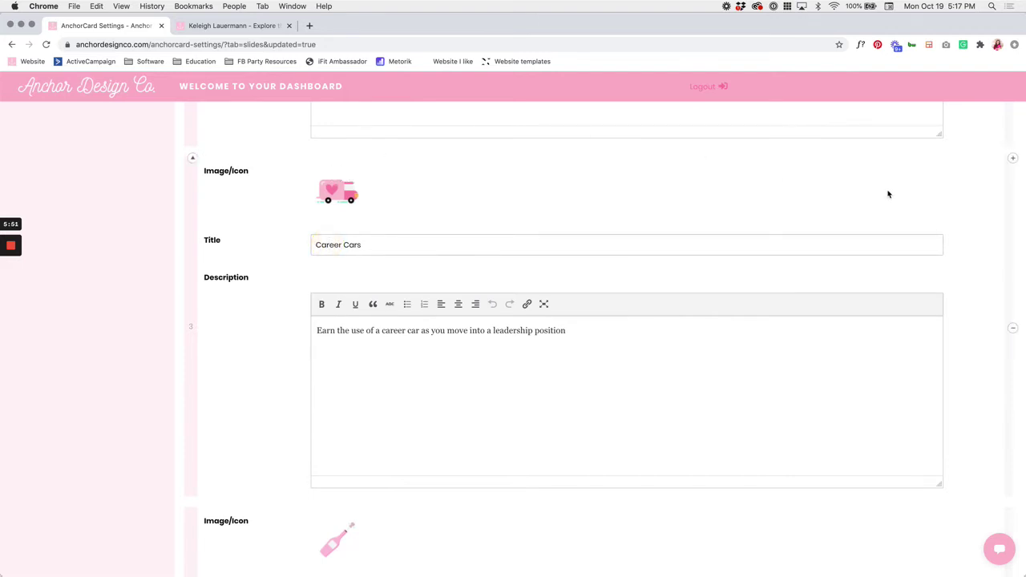
pyautogui.click(1002, 338)
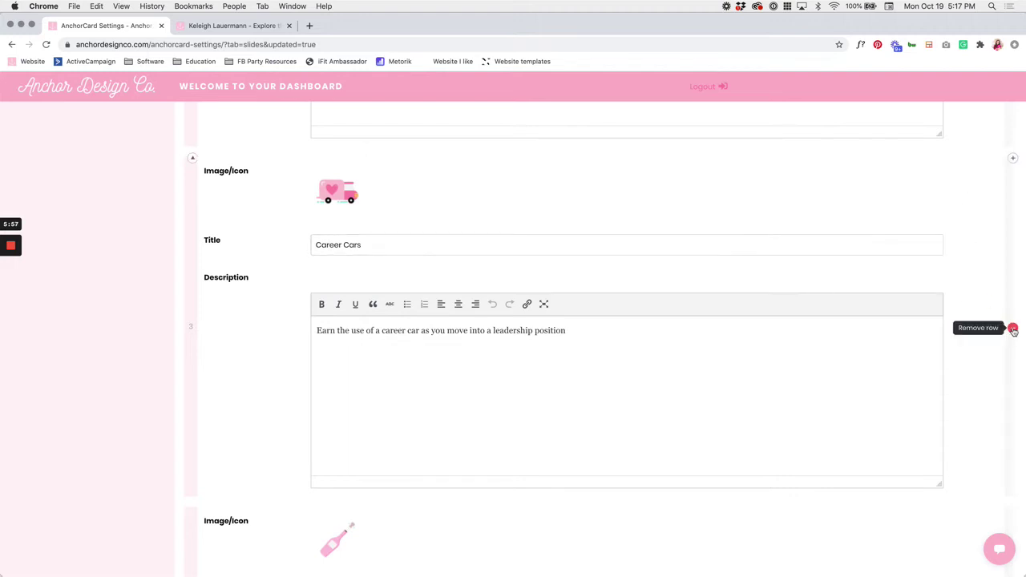
pyautogui.click(1012, 328)
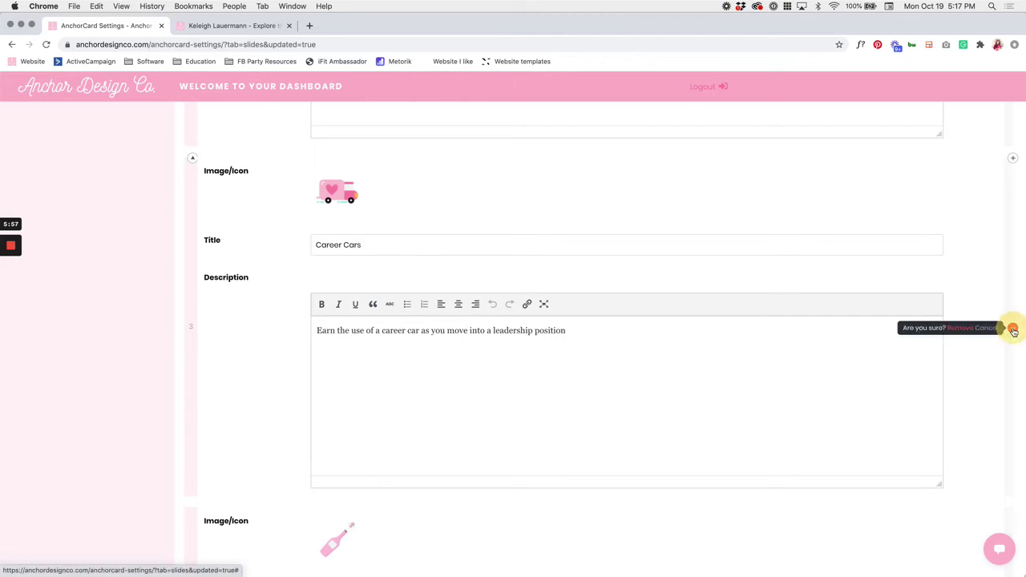
pyautogui.click(955, 328)
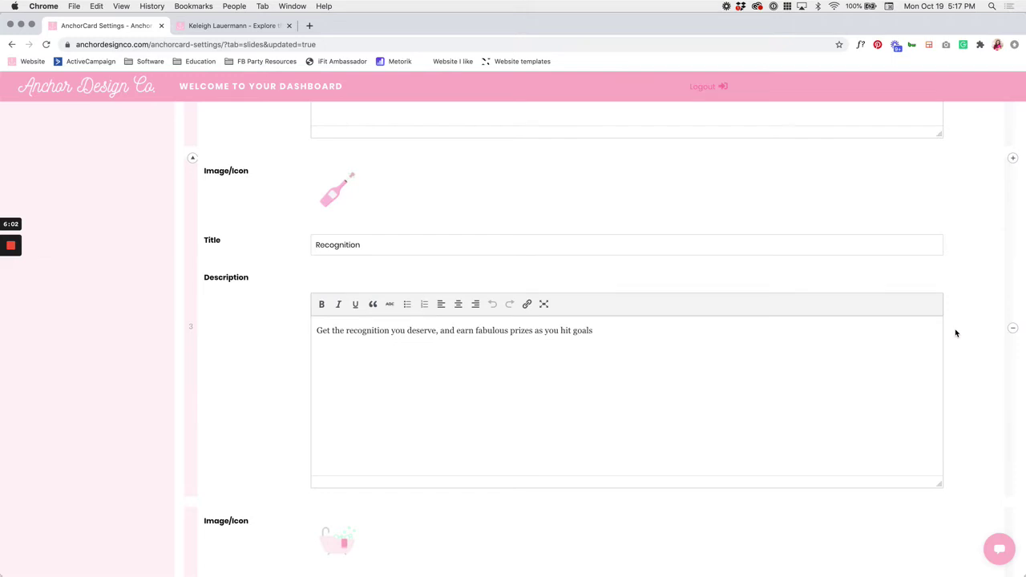
# Save the updated opportunity page settings.
pyautogui.scroll(-15, 956, 333)
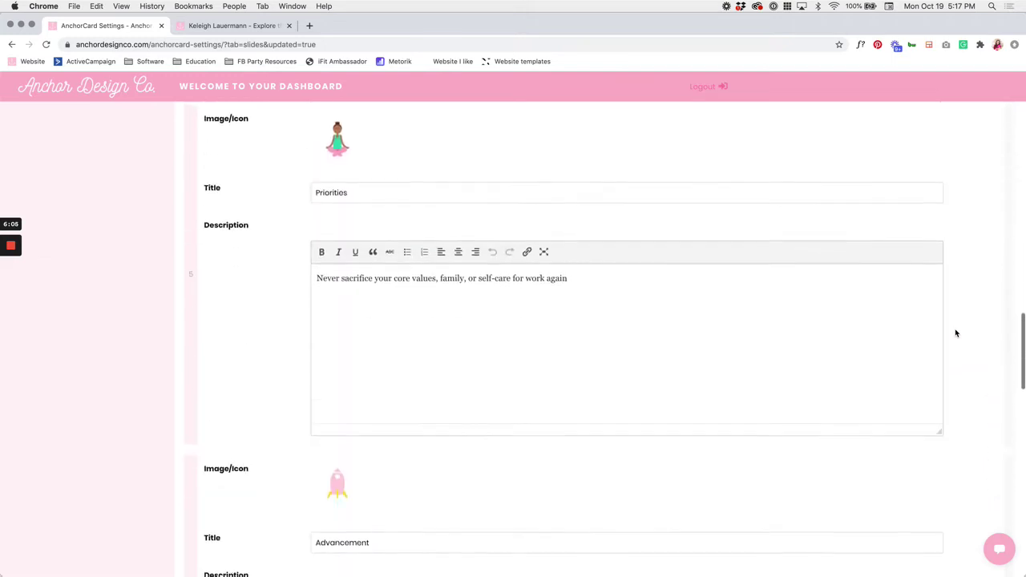
pyautogui.scroll(-15, 955, 332)
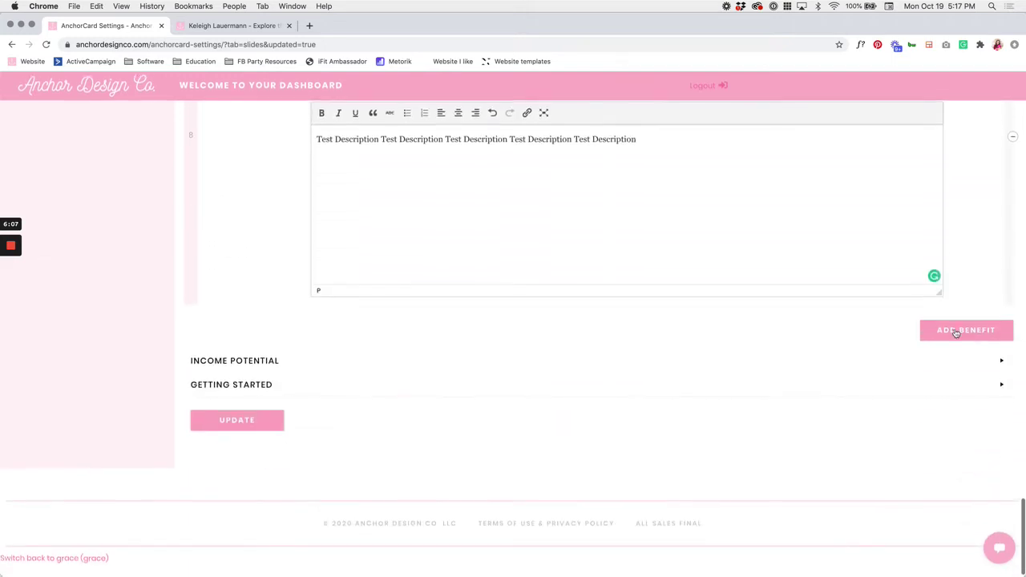
pyautogui.click(259, 424)
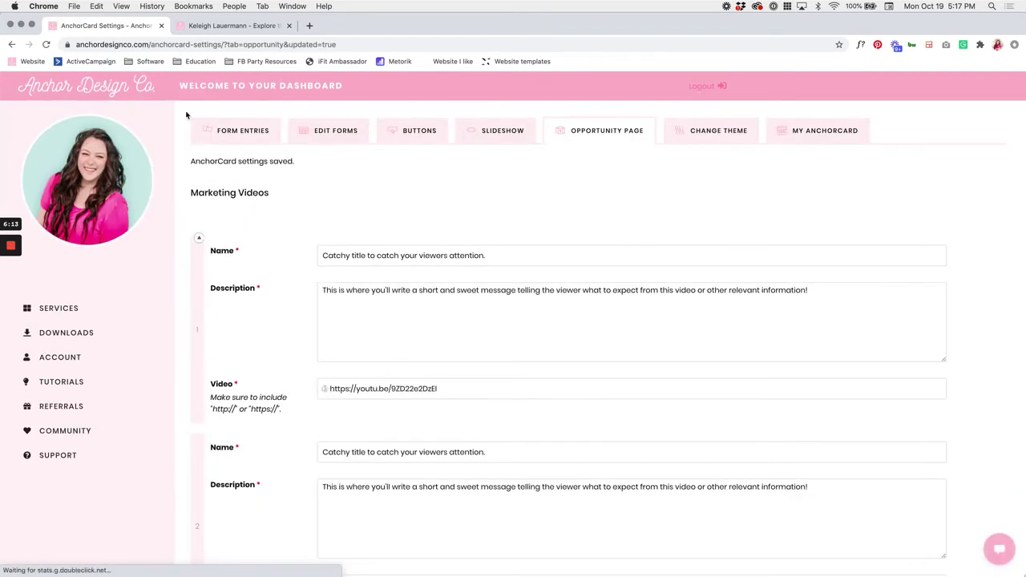
# Reload the public opportunity page and check the What to Expect items, including the Test Title benefit and its description.
pyautogui.click(217, 25)
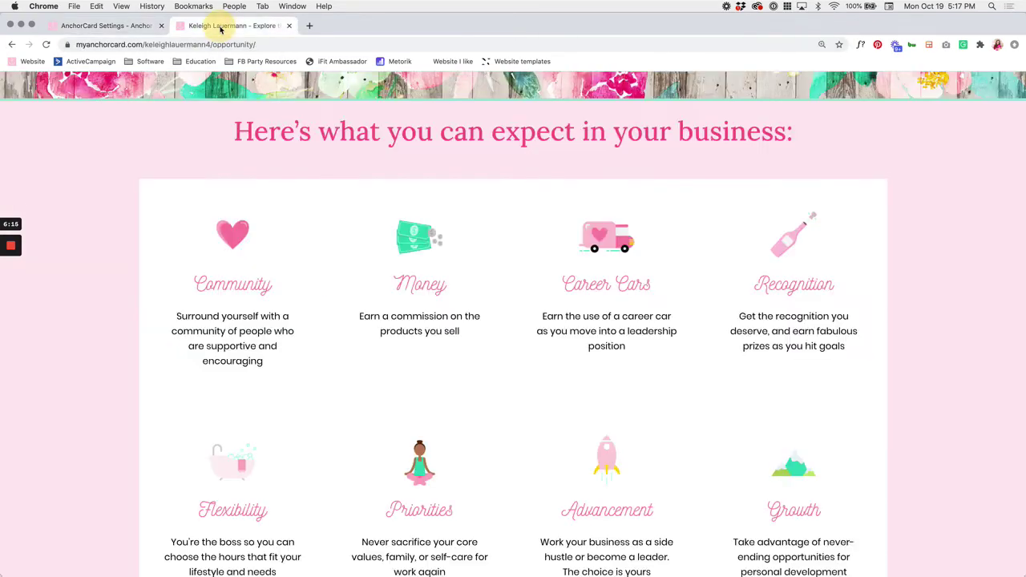
pyautogui.click(46, 44)
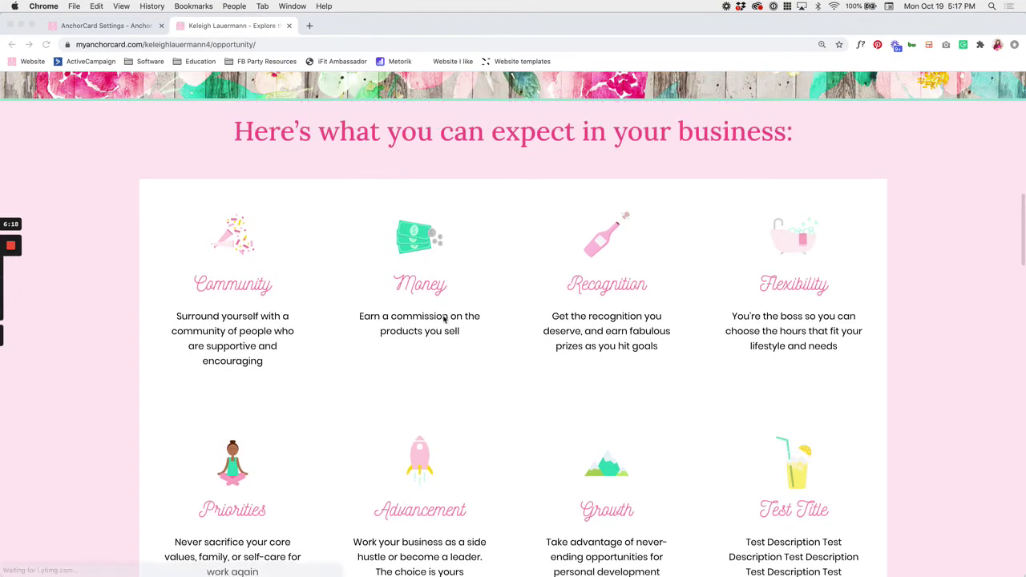
pyautogui.scroll(-2, 443, 319)
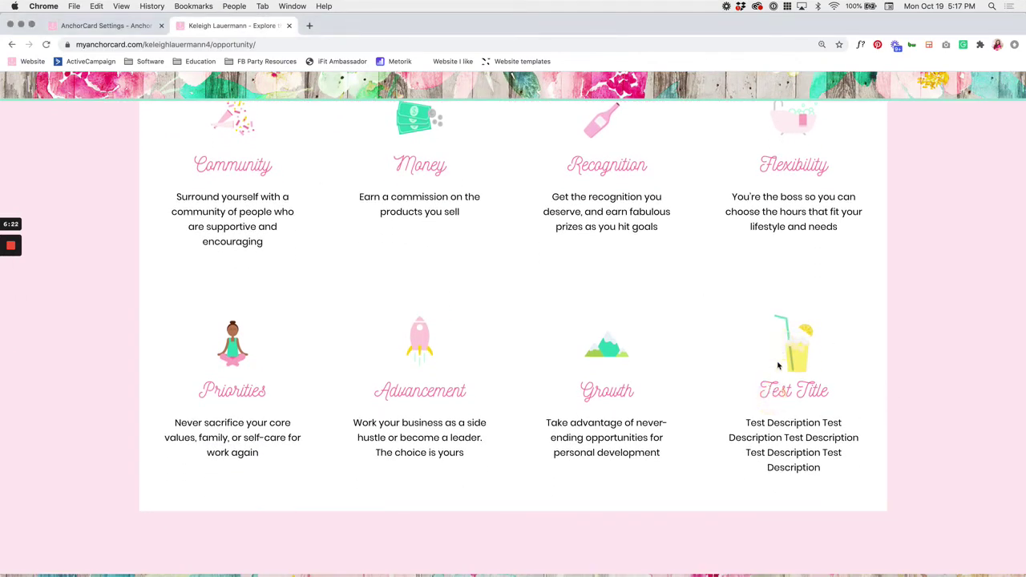
pyautogui.moveTo(747, 422); pyautogui.dragTo(821, 478)
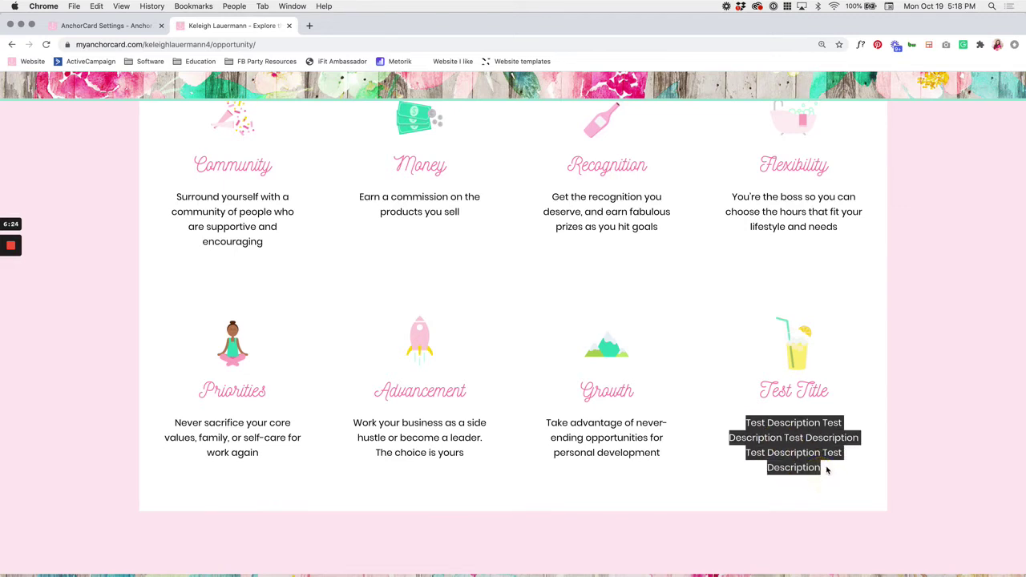
pyautogui.click(825, 469)
pyautogui.scroll(1, 826, 468)
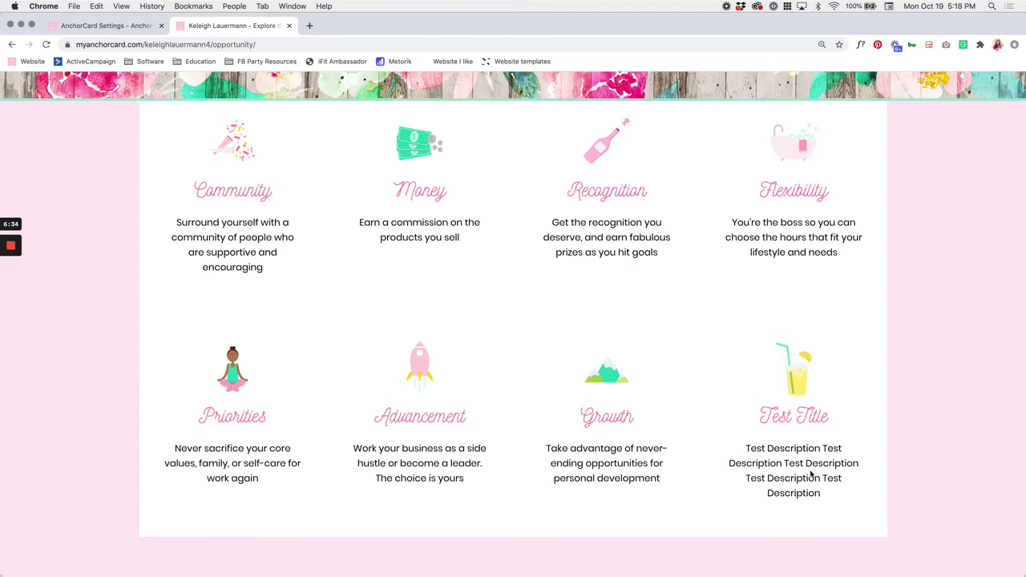
# Look through the Earn an Income on Your Terms section of the public page, including the Profit on Sales title and text.
pyautogui.scroll(-6, 913, 391)
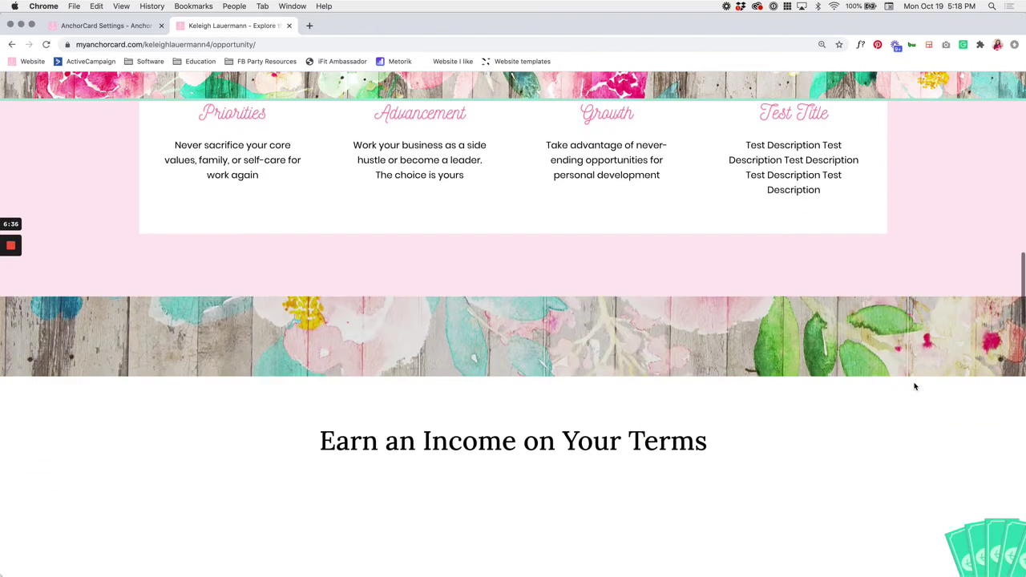
pyautogui.scroll(-3, 913, 387)
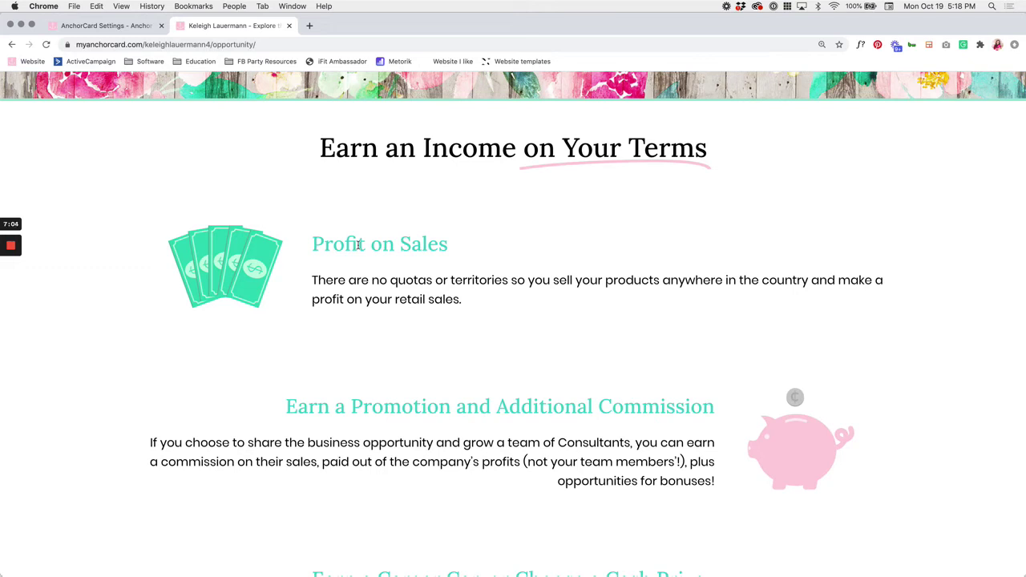
pyautogui.scroll(-5, 359, 246)
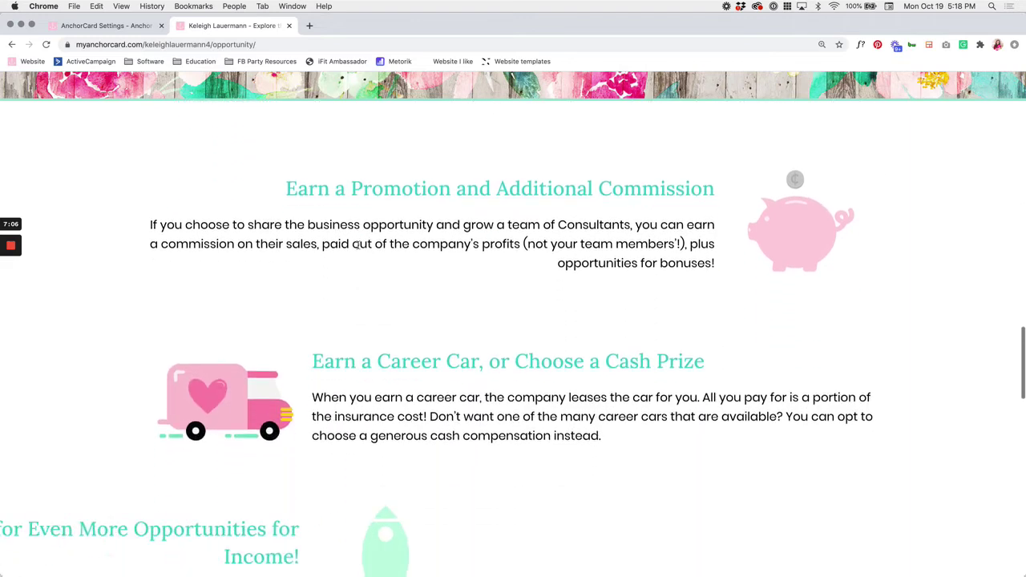
pyautogui.scroll(4, 359, 248)
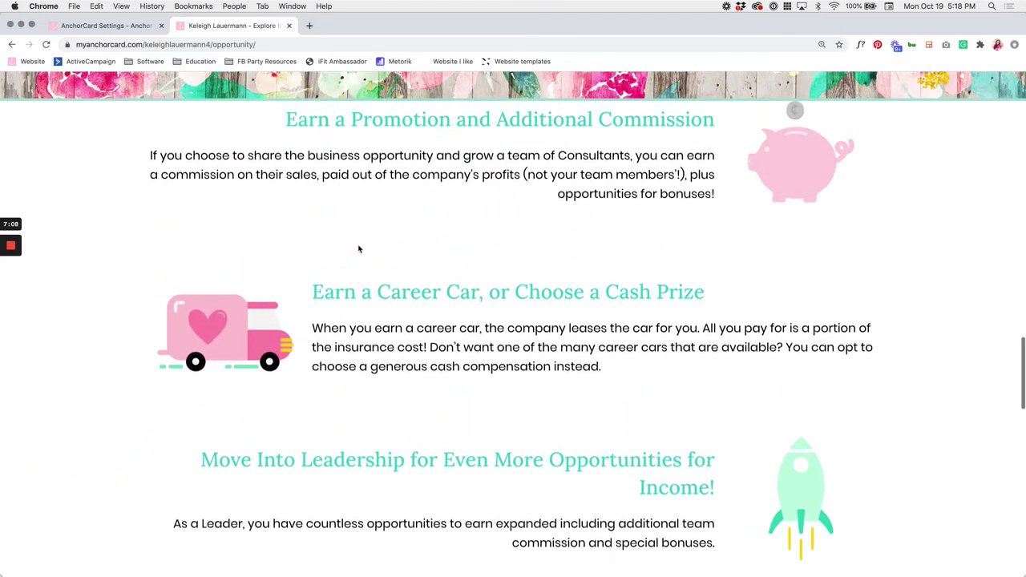
pyautogui.scroll(3, 359, 248)
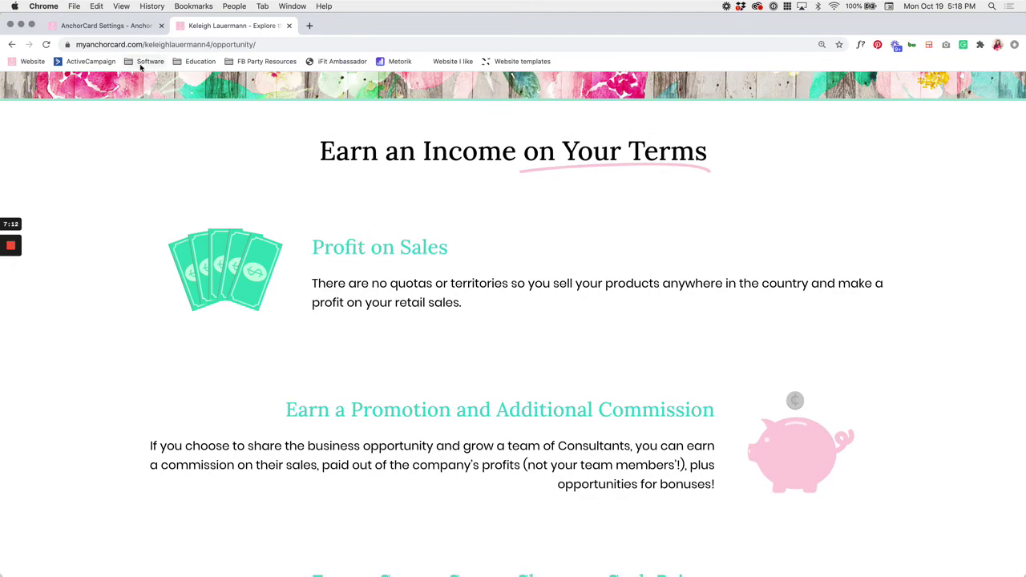
pyautogui.scroll(10, 308, 219)
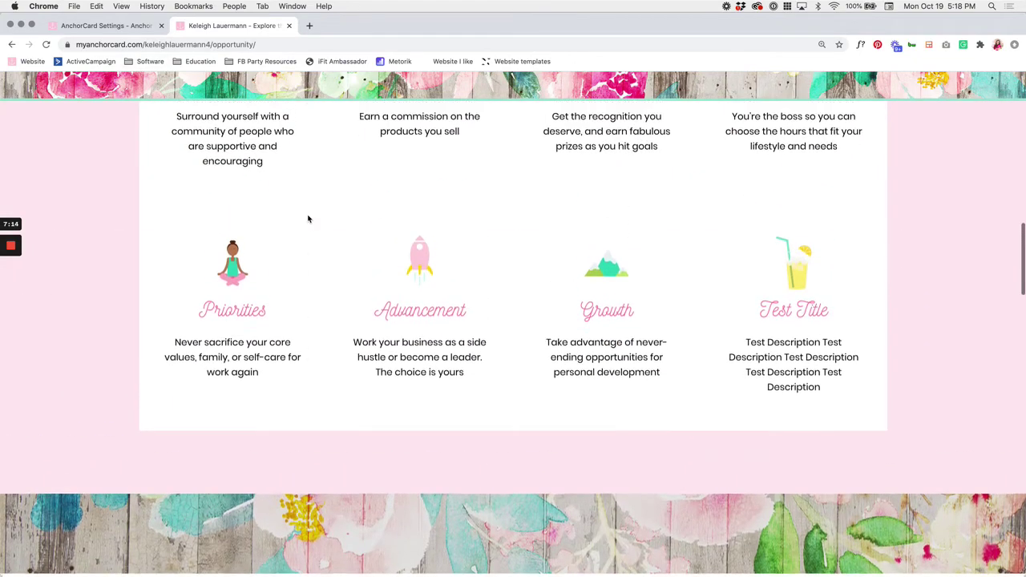
pyautogui.scroll(-10, 308, 219)
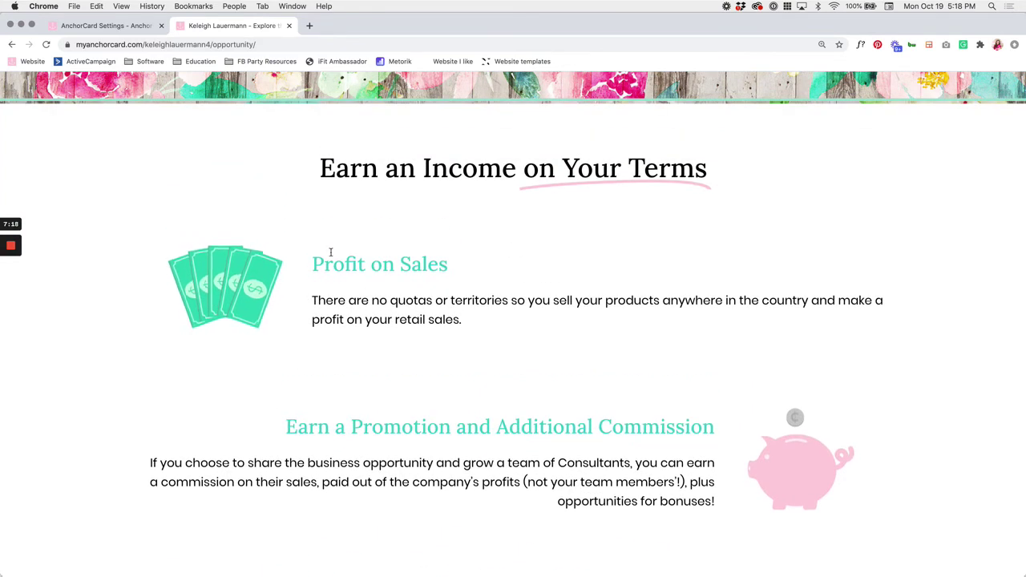
pyautogui.moveTo(315, 265); pyautogui.dragTo(465, 321)
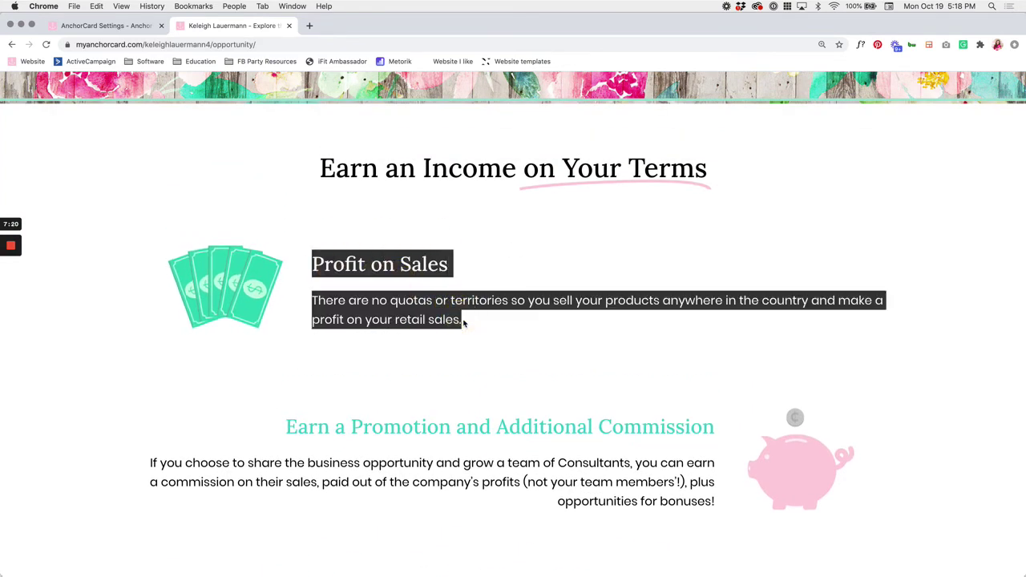
pyautogui.click(464, 323)
pyautogui.scroll(-1, 463, 322)
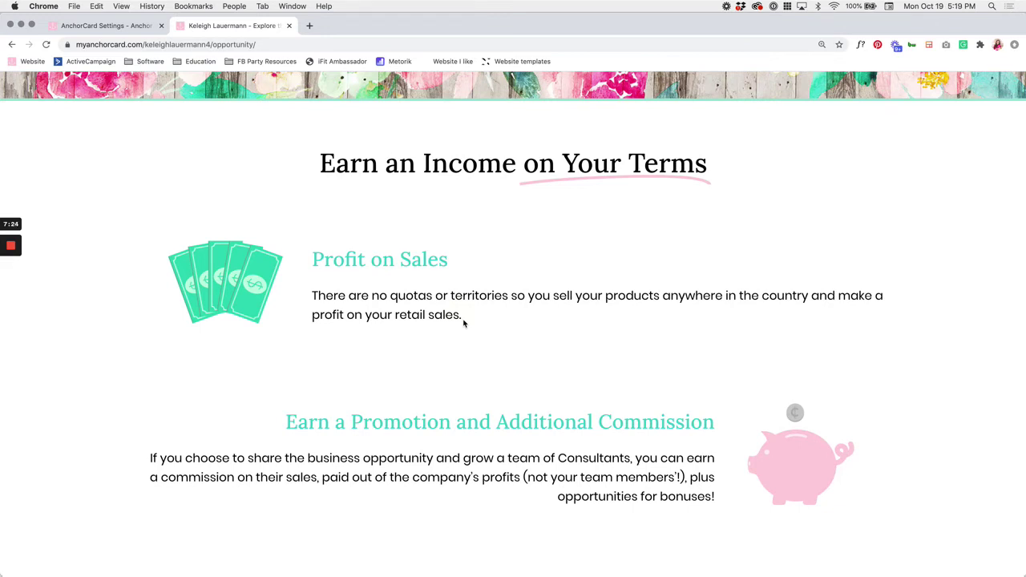
# Return to the AnchorCard settings, collapse What to Expect, and look through the Income Potential items from Profit on Sales to the leadership item.
pyautogui.click(135, 28)
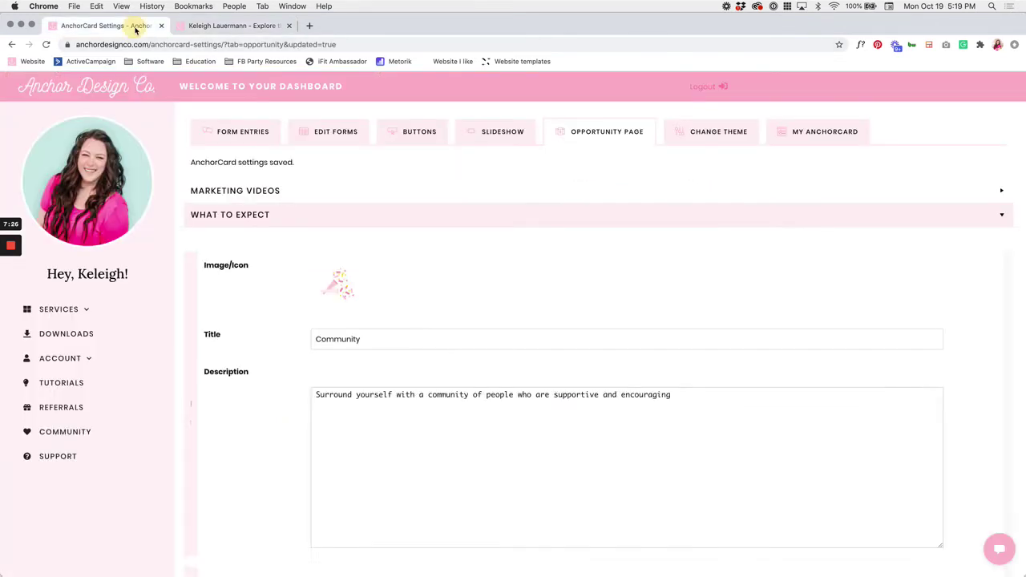
pyautogui.click(337, 215)
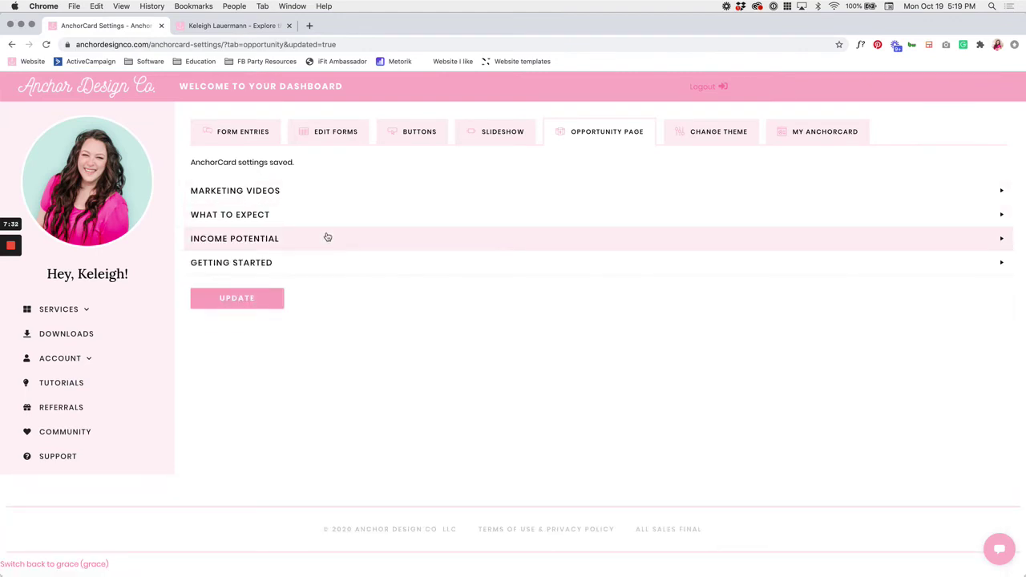
pyautogui.click(325, 237)
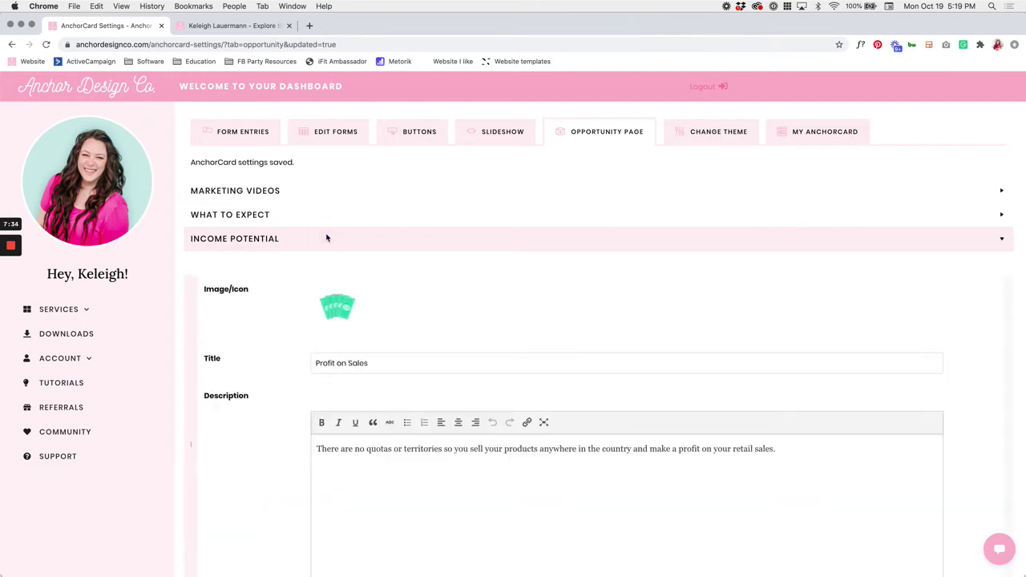
pyautogui.scroll(-10, 326, 237)
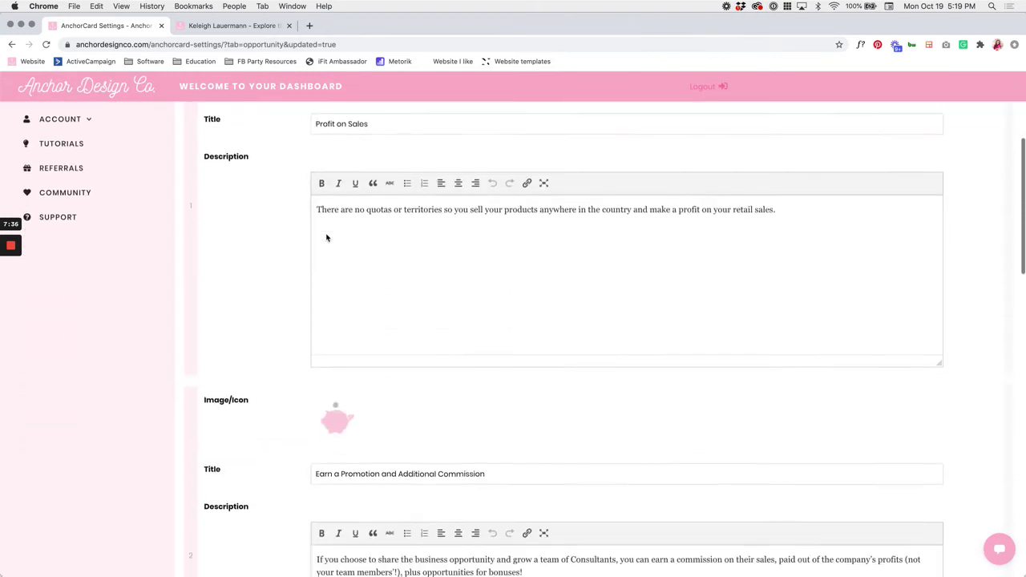
pyautogui.scroll(-4, 326, 237)
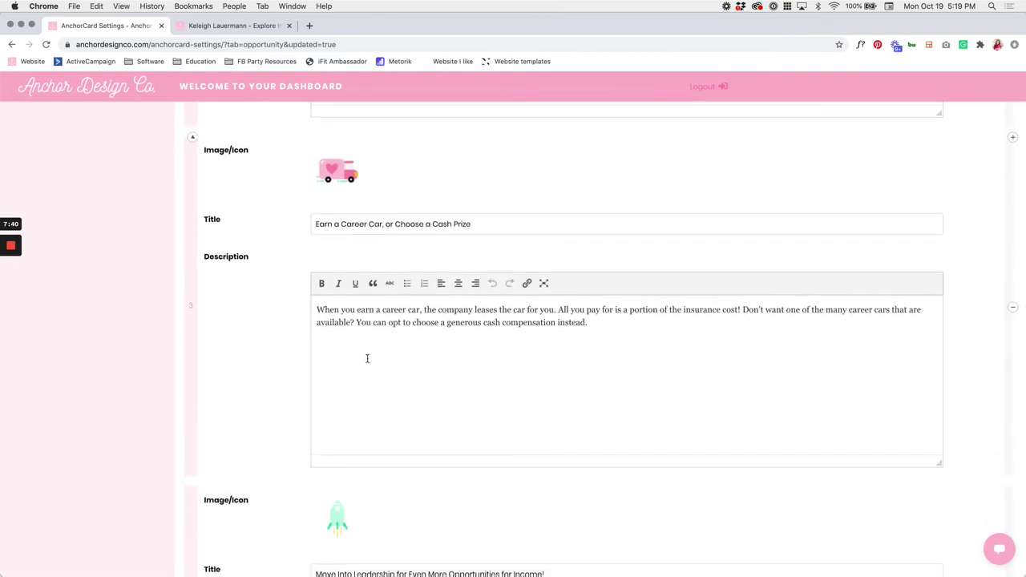
pyautogui.scroll(-6, 367, 359)
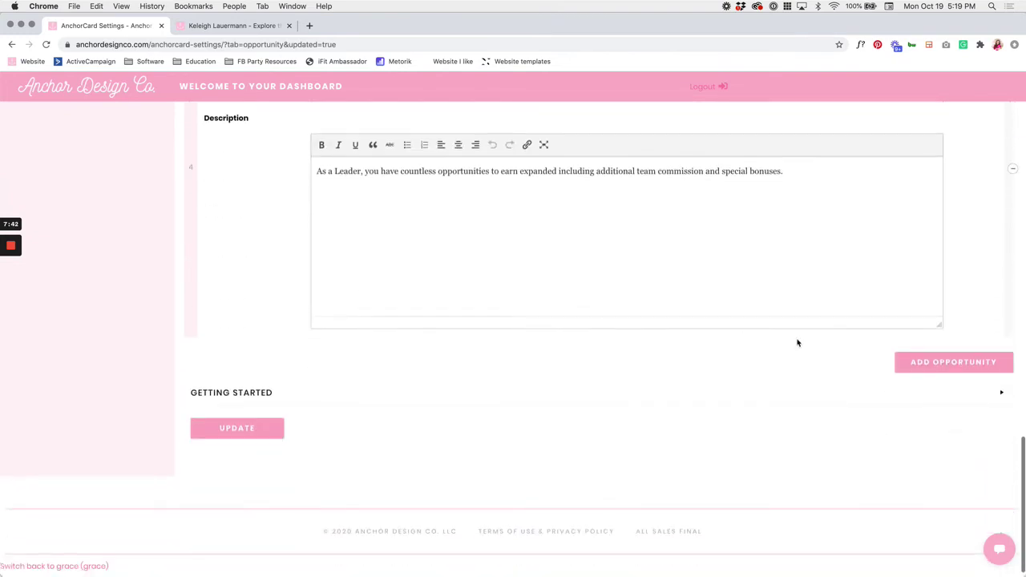
# Add a new opportunity after the leadership item in Income Potential and use the pink birthday cake icon as its image.
pyautogui.click(921, 362)
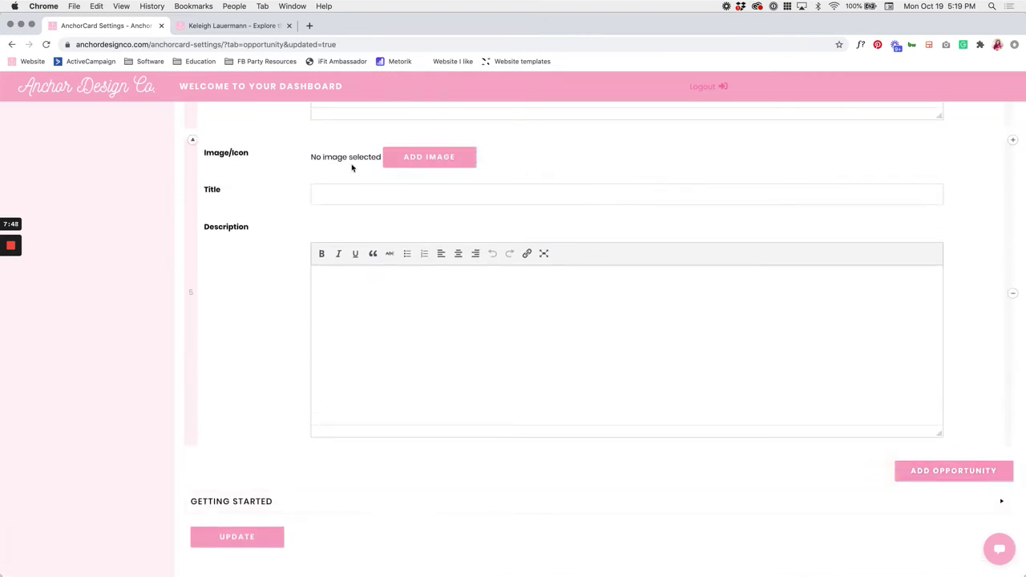
pyautogui.click(422, 161)
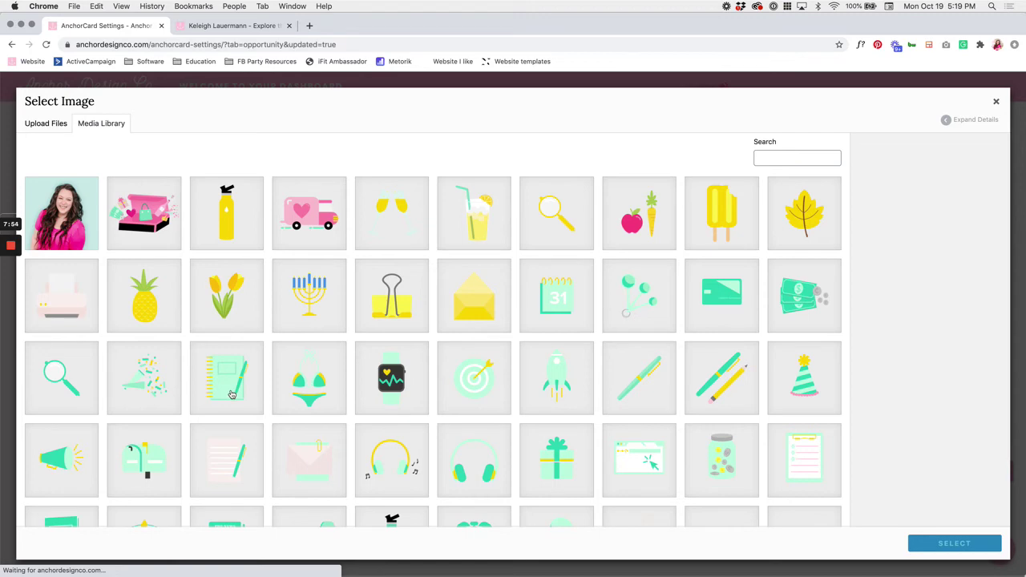
pyautogui.scroll(-15, 231, 394)
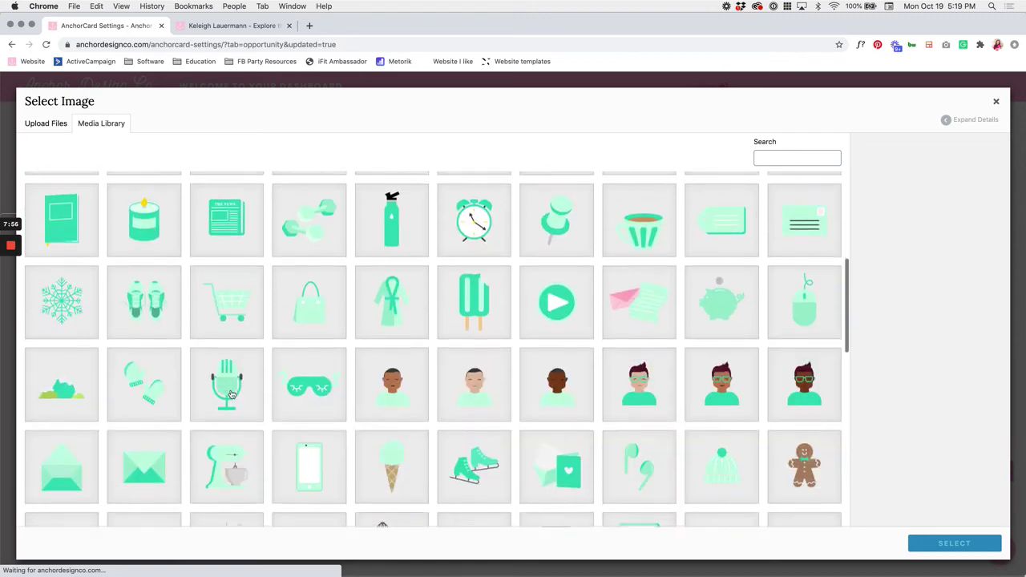
pyautogui.scroll(-2, 231, 393)
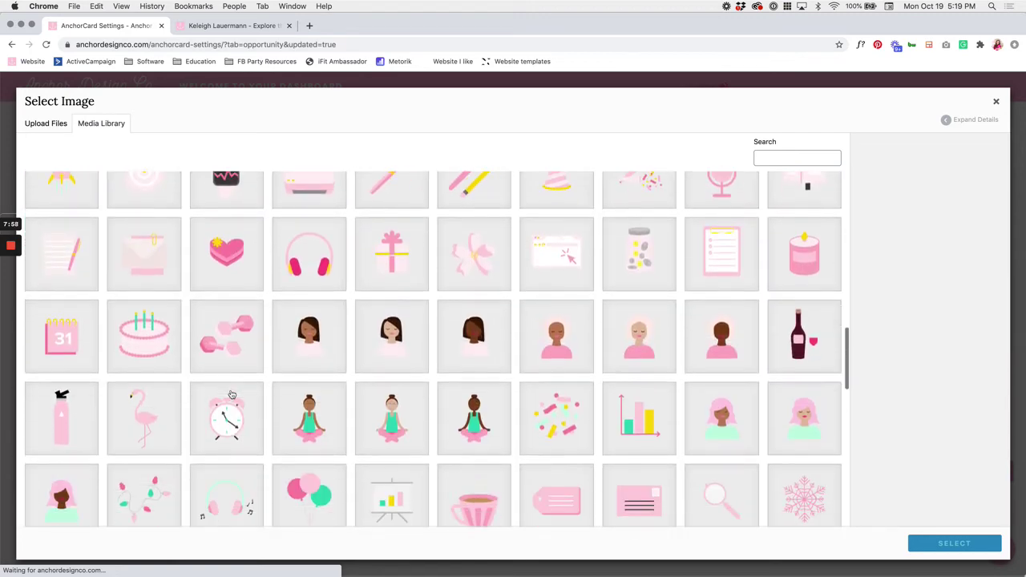
pyautogui.click(161, 331)
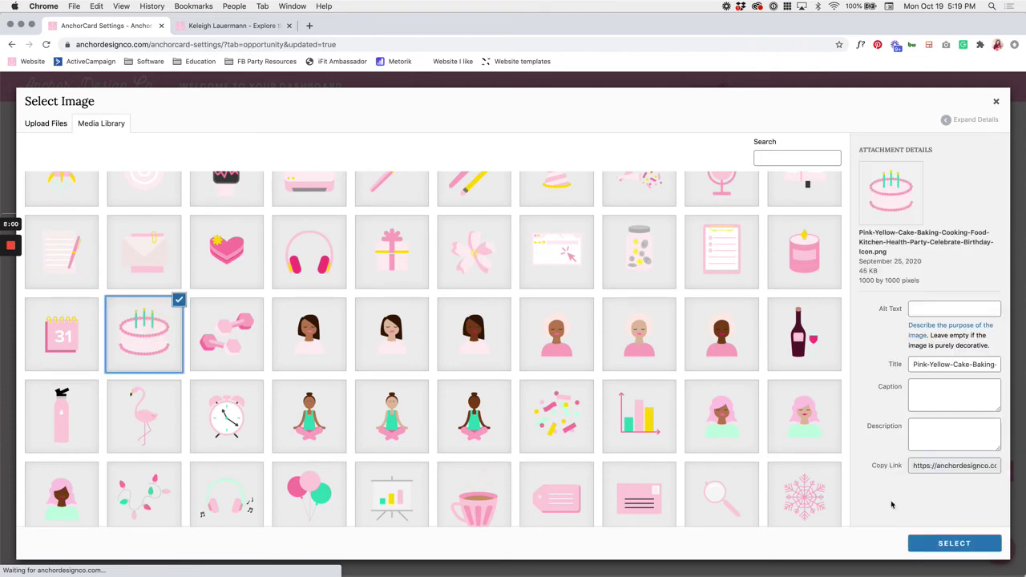
pyautogui.click(955, 544)
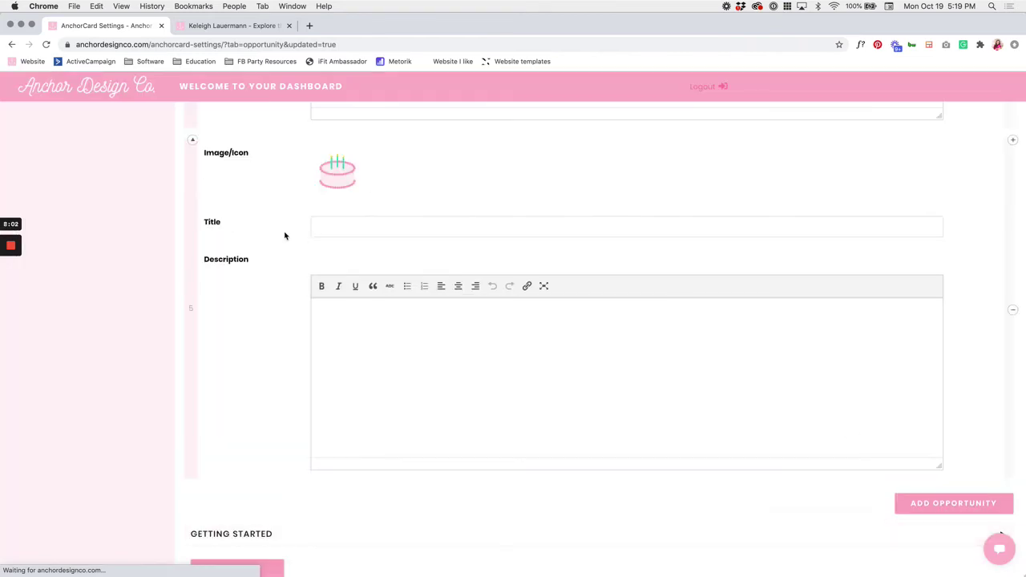
# Title the new cake opportunity "Test Title" and write "Test Description" four times in its description.
pyautogui.click(342, 226)
pyautogui.write('Tes')
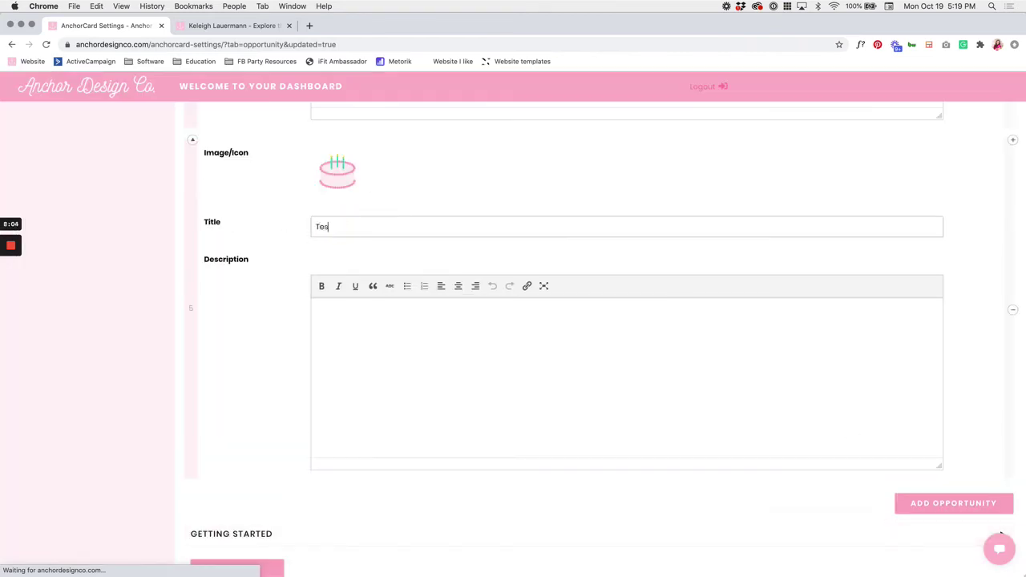
pyautogui.write('t Title')
pyautogui.click(349, 324)
pyautogui.write('Test Description')
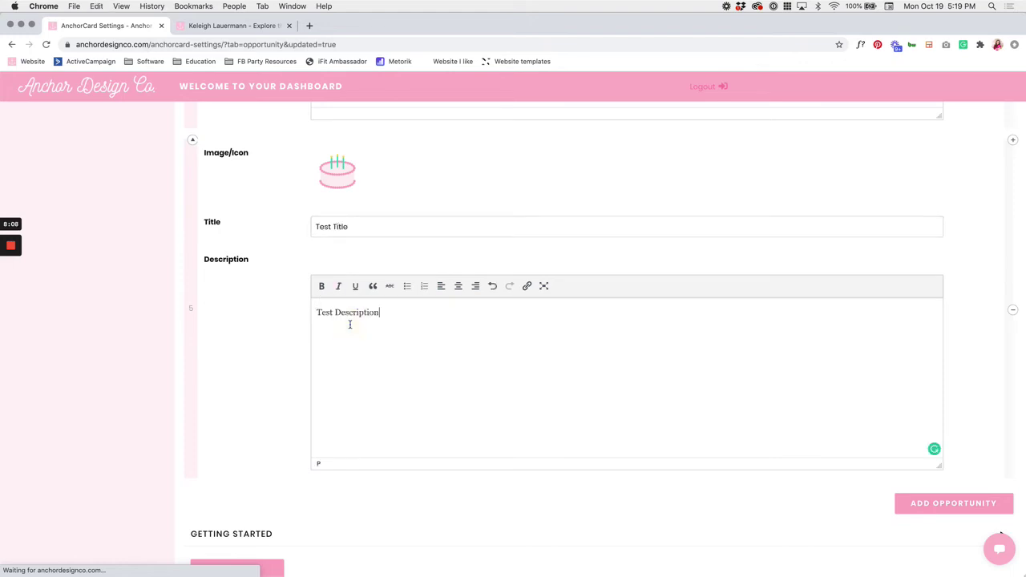
pyautogui.write('Test Description')
pyautogui.write('Test Description')
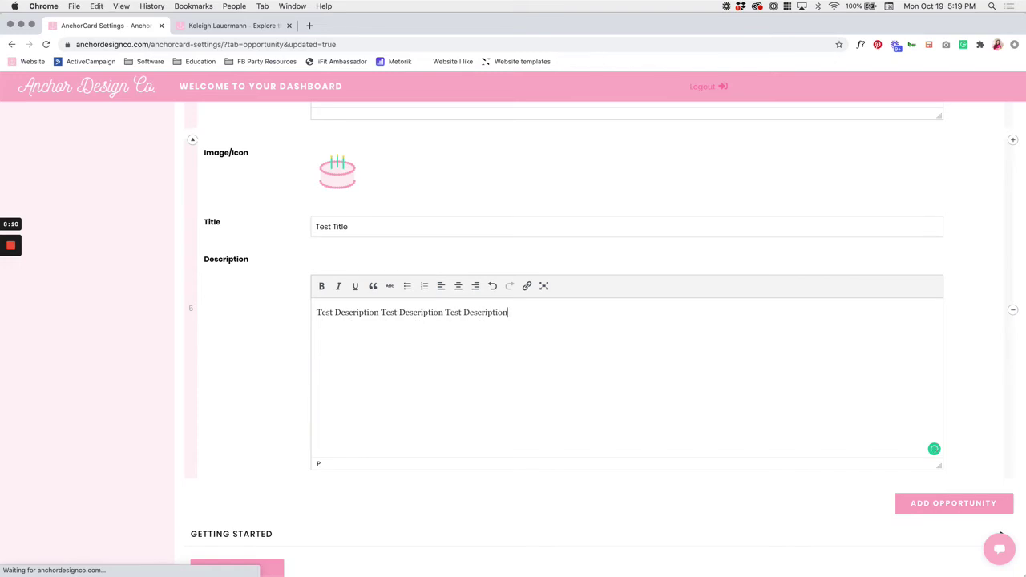
pyautogui.write('Test Description')
# Lengthen the cake opportunity's description to twelve repetitions of "Test Description" by duplicating its text, and save the opportunity page settings.
pyautogui.press('super+a')
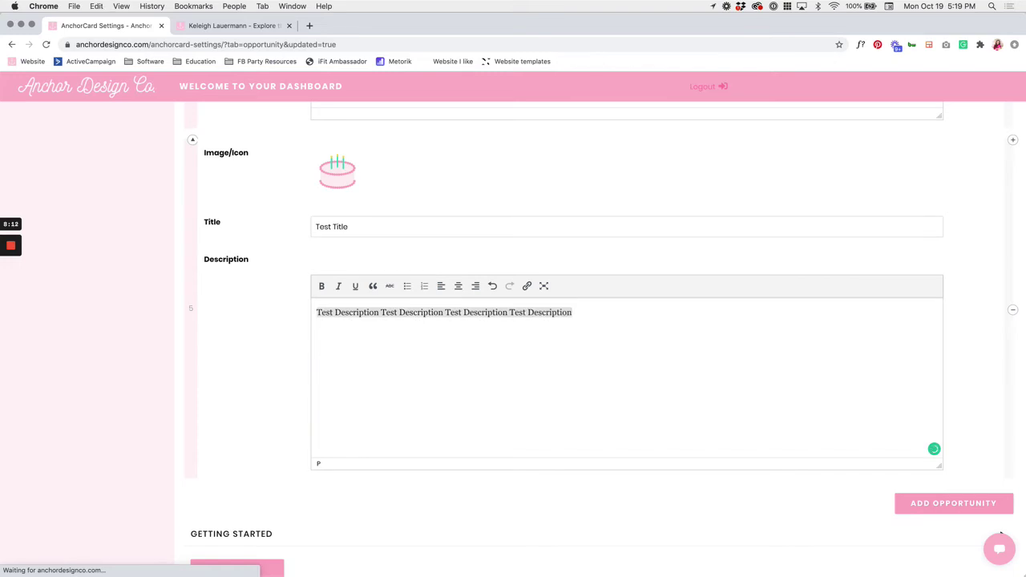
pyautogui.press('super+c')
pyautogui.press('Right')
pyautogui.press('super+v')
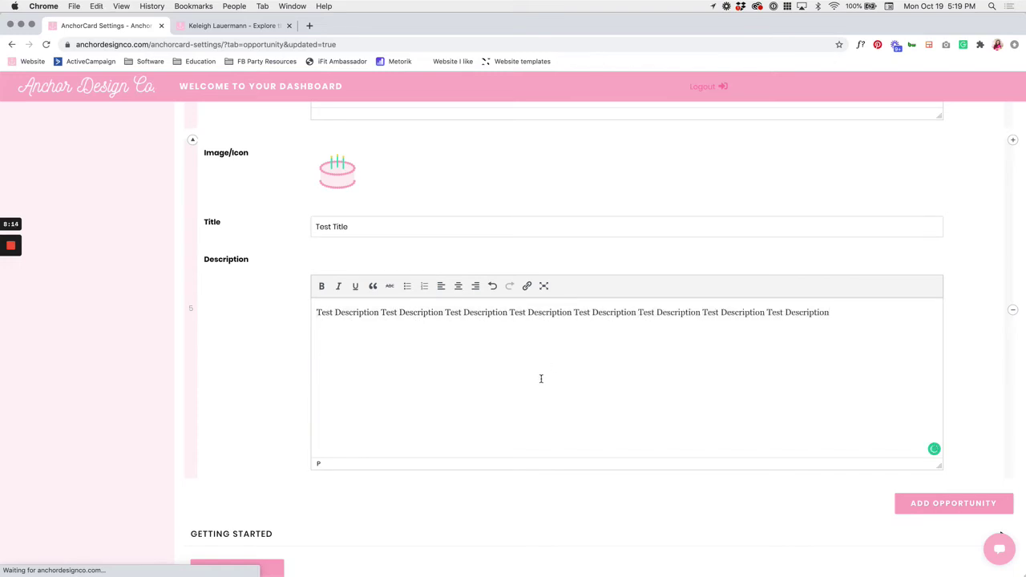
pyautogui.scroll(-3, 528, 389)
pyautogui.scroll(-1, 527, 388)
pyautogui.press('super+v')
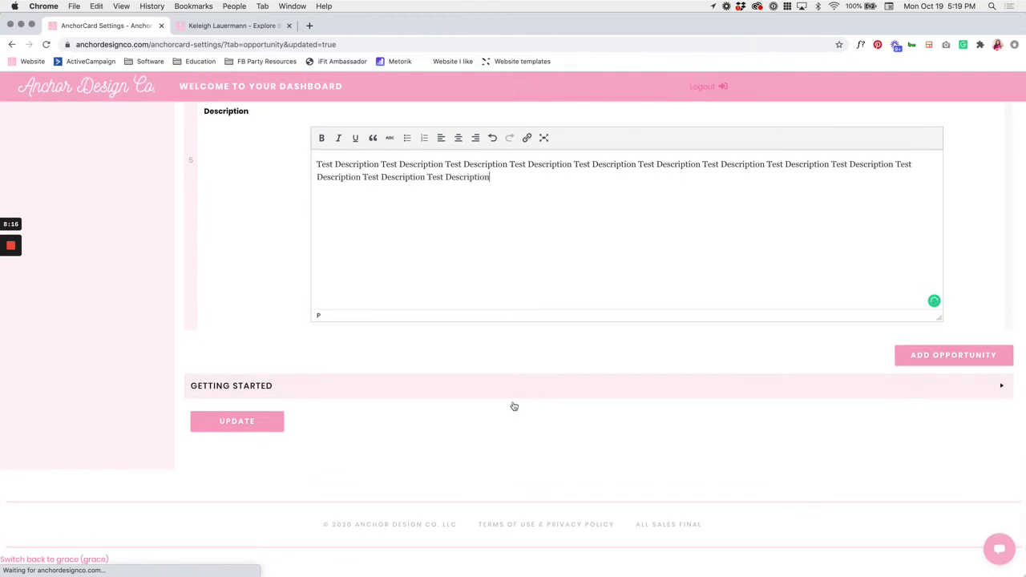
pyautogui.click(228, 422)
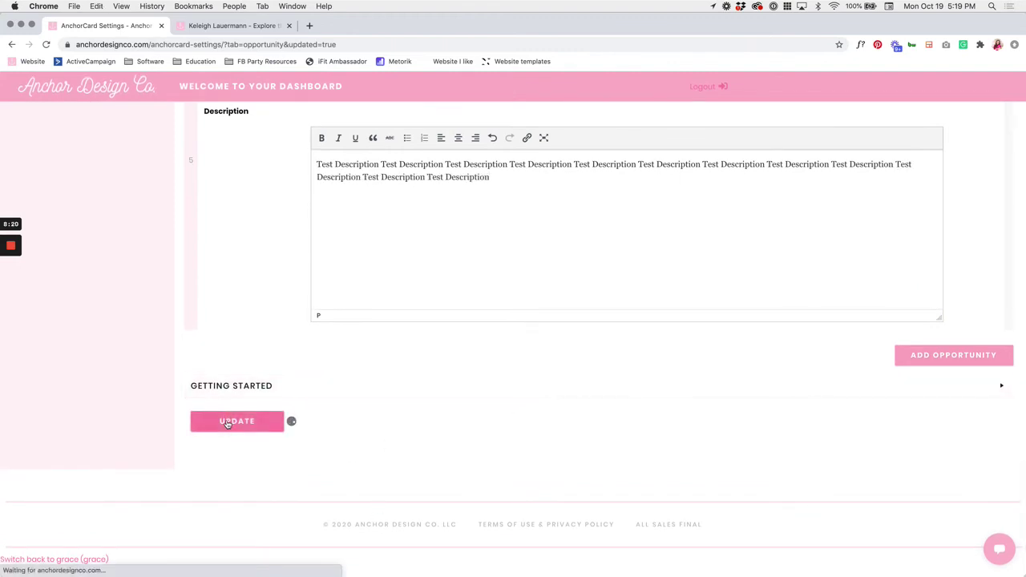
# Reload the public opportunity page and check the Earn an Income on Your Terms items through the new Test Title entry.
pyautogui.click(232, 25)
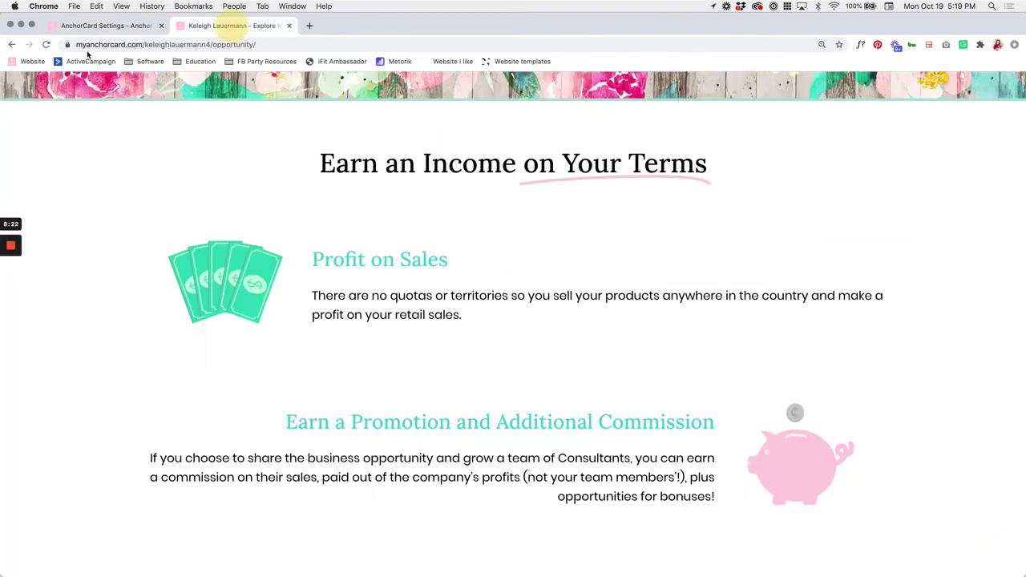
pyautogui.click(47, 44)
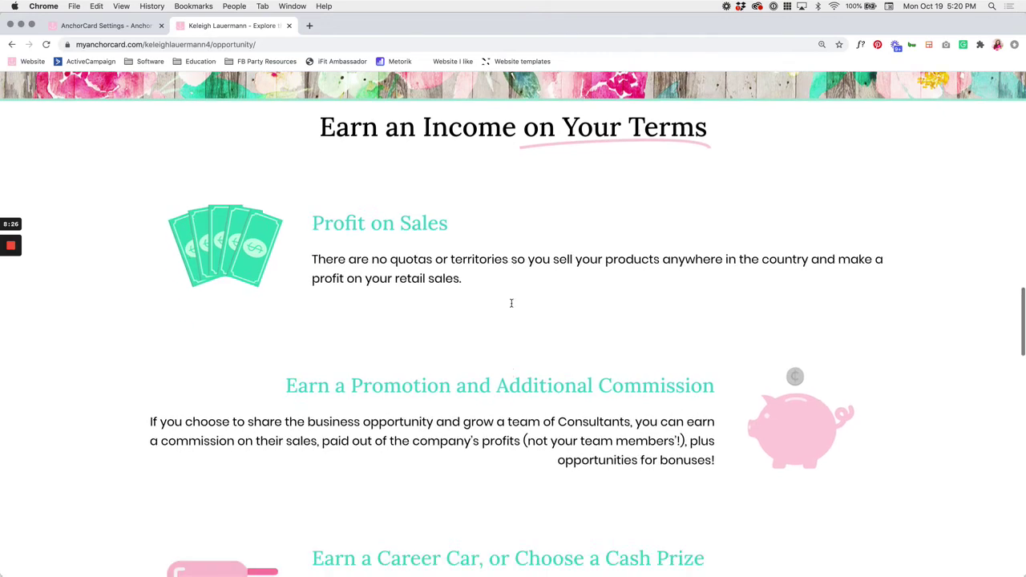
pyautogui.scroll(-10, 511, 303)
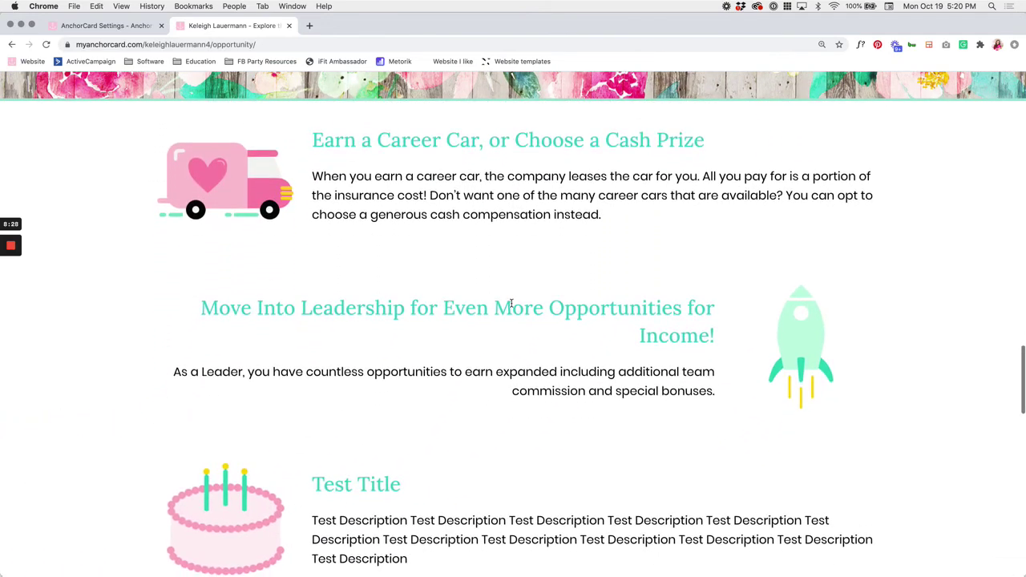
pyautogui.scroll(-4, 510, 303)
pyautogui.click(313, 320)
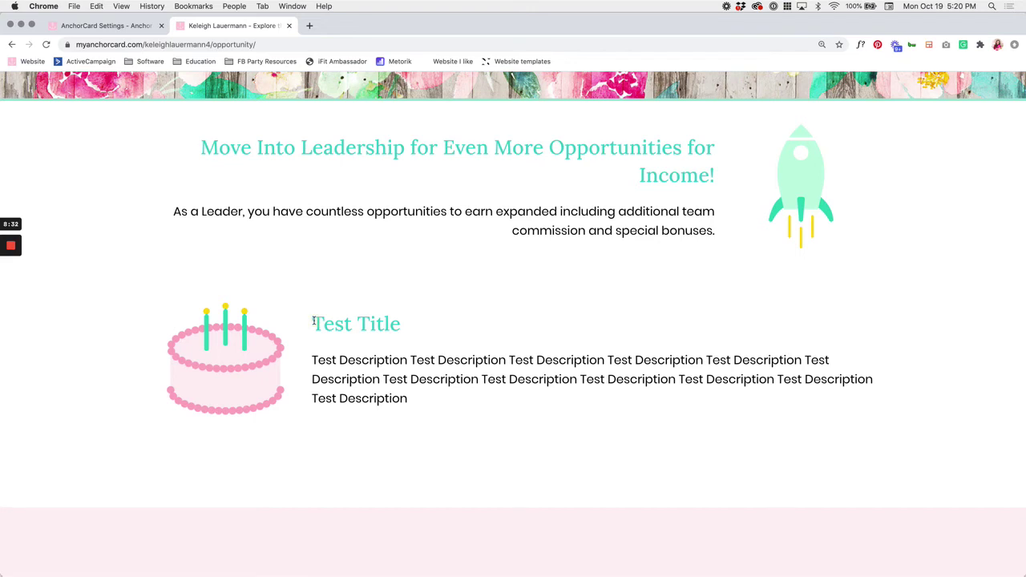
# Look through the More Than Just a Business section of the public page, including its box image, subtitle and starter kit text.
pyautogui.scroll(-6, 314, 320)
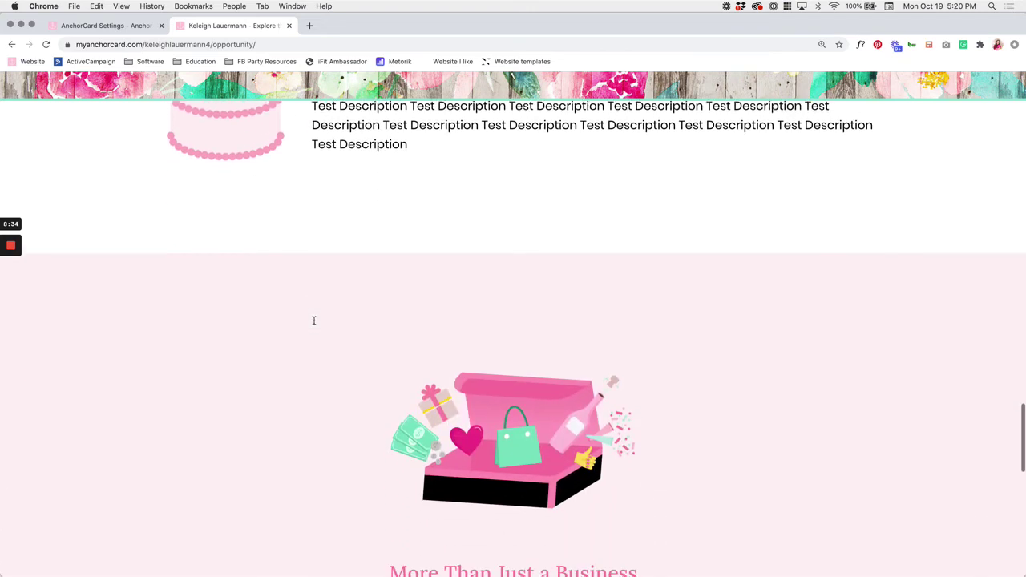
pyautogui.scroll(-3, 314, 324)
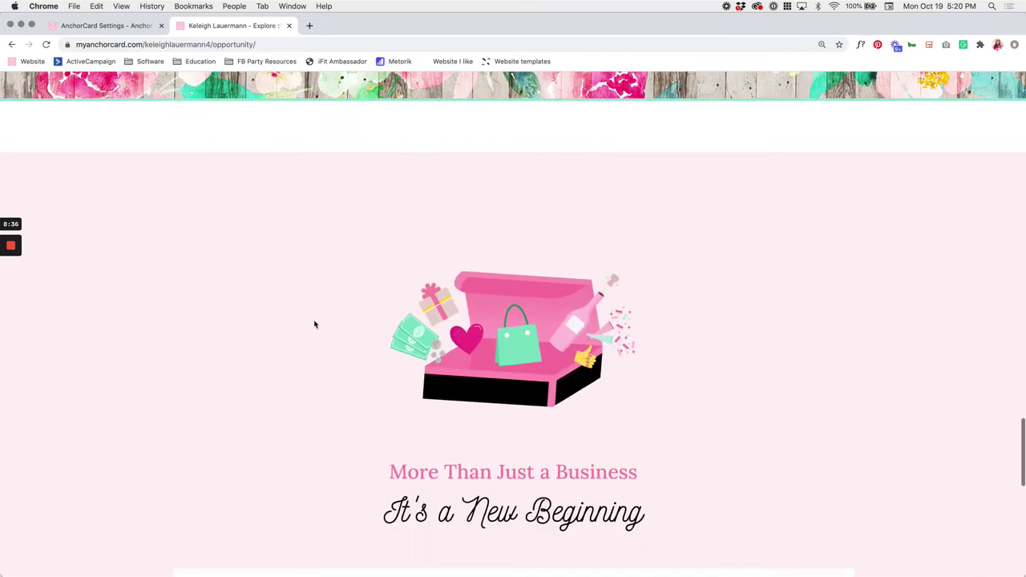
pyautogui.scroll(-1, 314, 324)
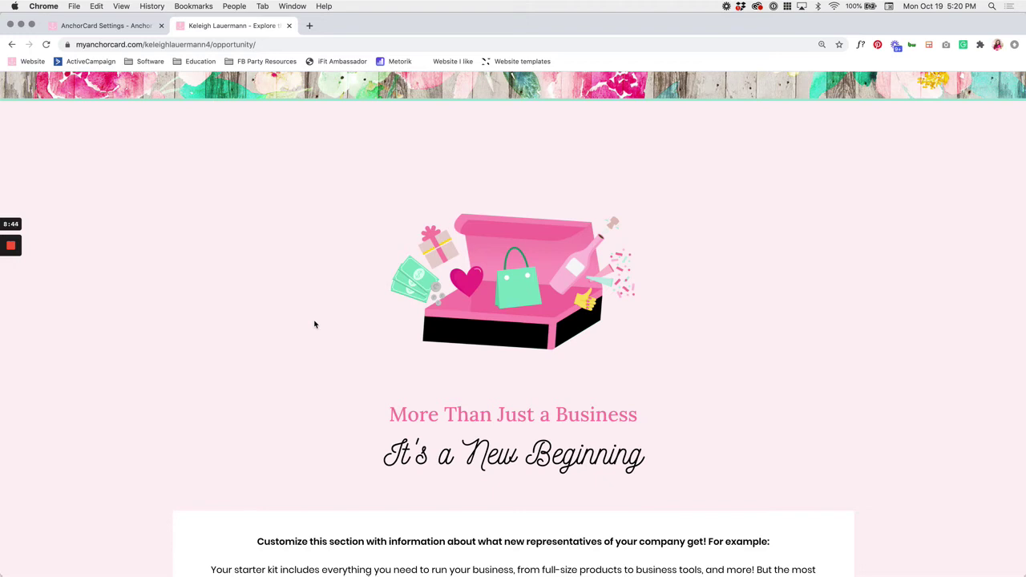
pyautogui.scroll(-2, 314, 324)
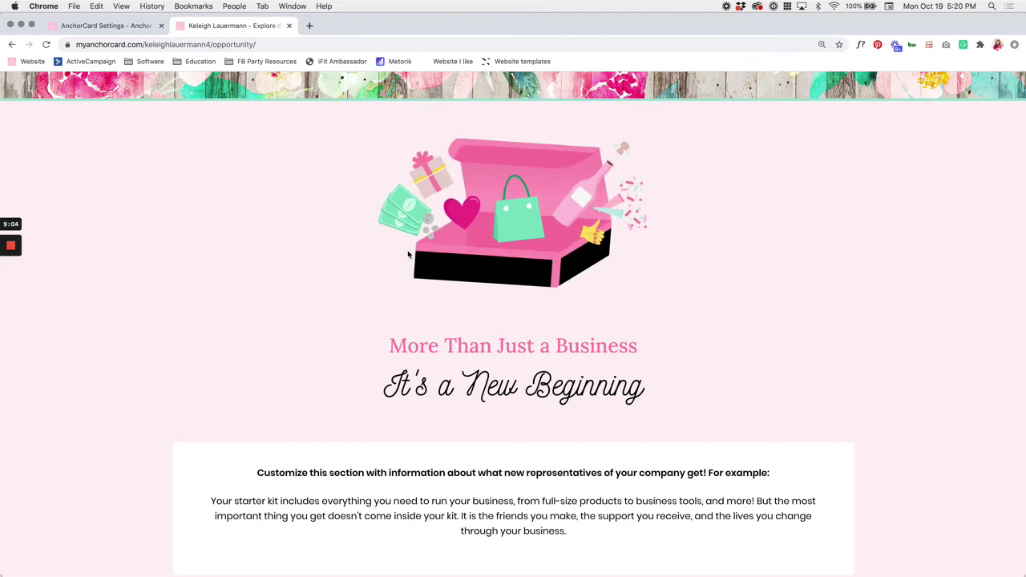
pyautogui.scroll(-3, 407, 262)
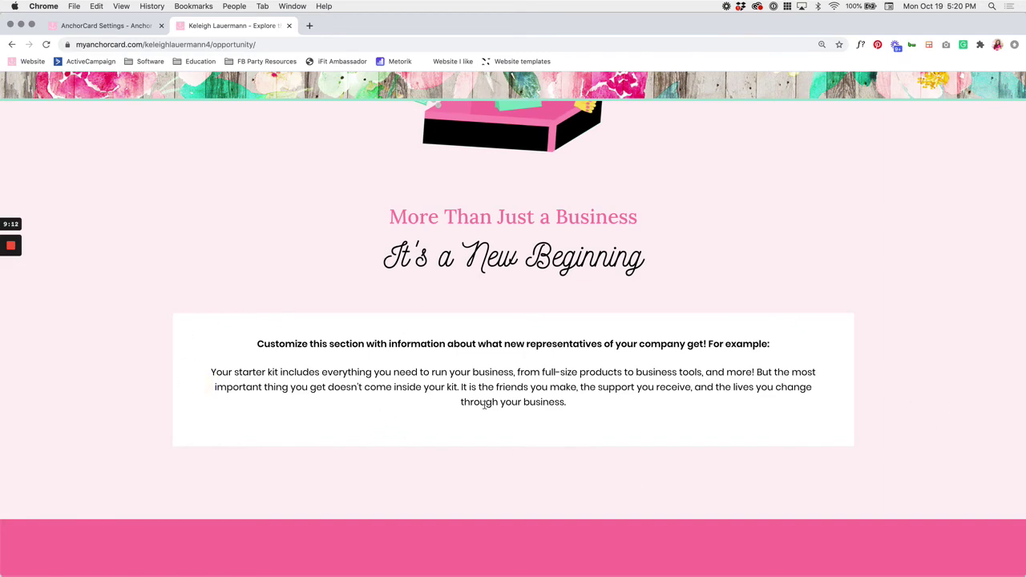
pyautogui.scroll(3, 484, 405)
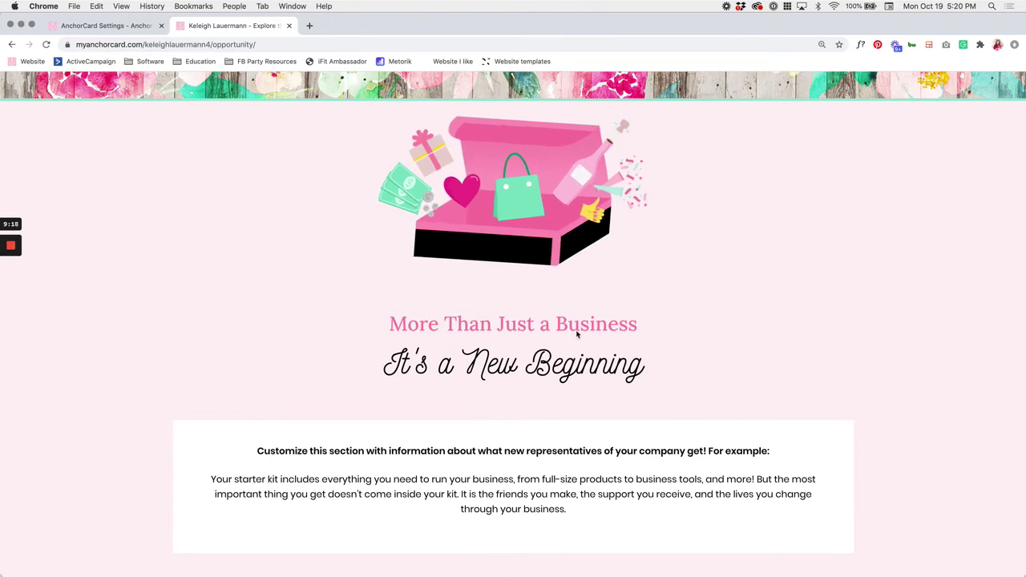
# Return to the AnchorCard settings, collapse Income Potential, and expand Getting Started to view its image, title, subtitle and description fields.
pyautogui.click(85, 27)
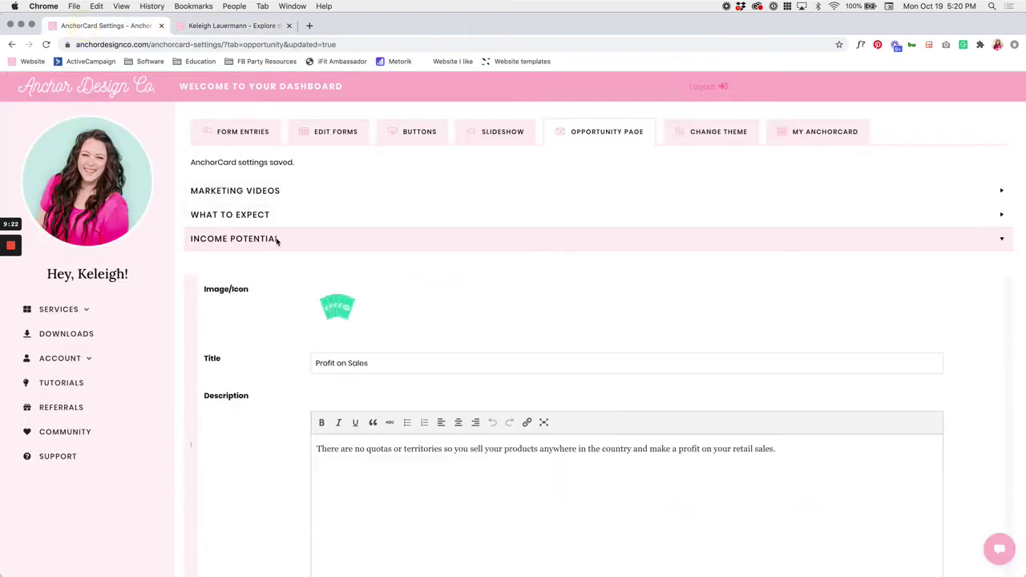
pyautogui.click(276, 240)
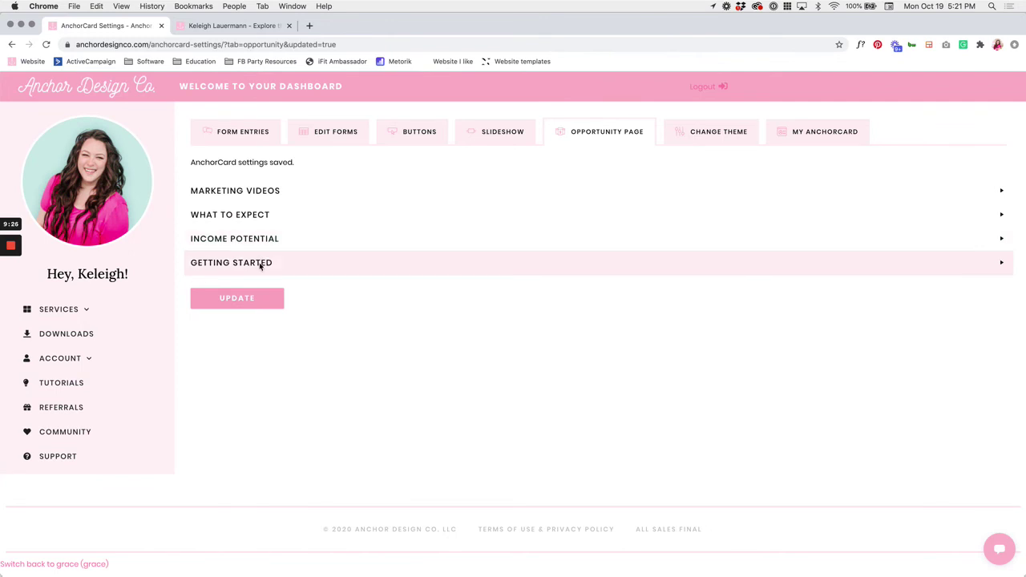
pyautogui.click(260, 267)
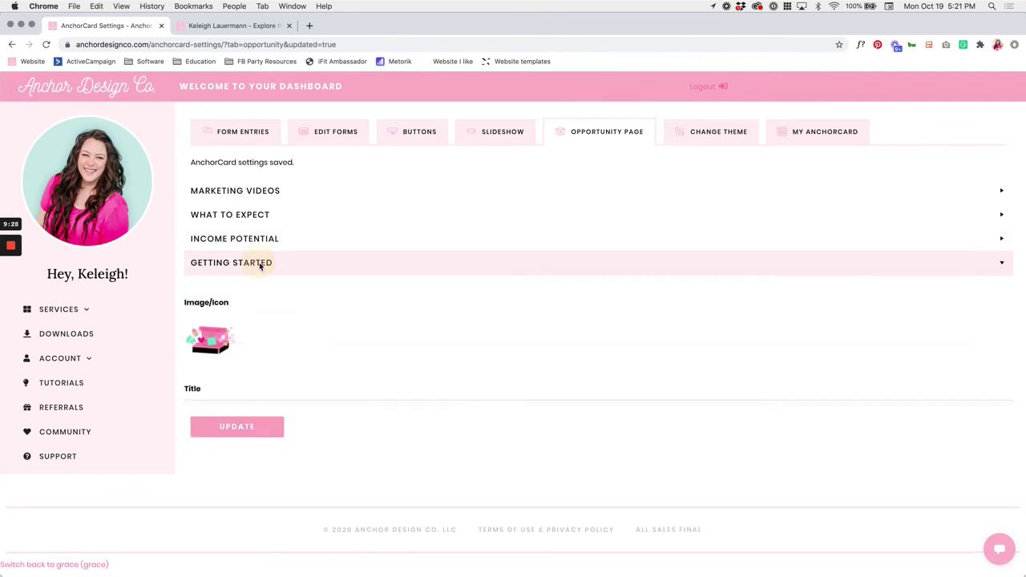
pyautogui.scroll(-3, 259, 267)
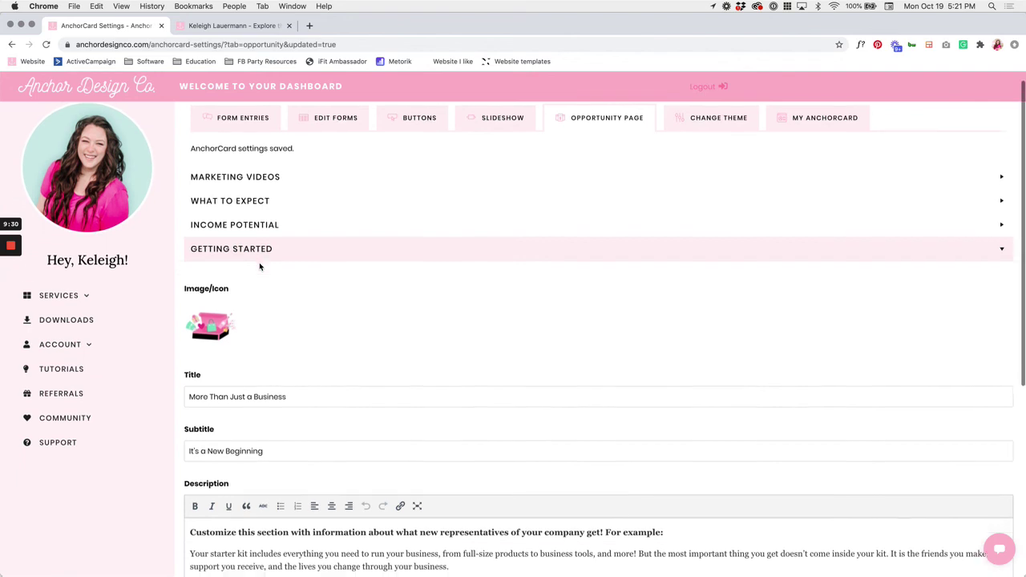